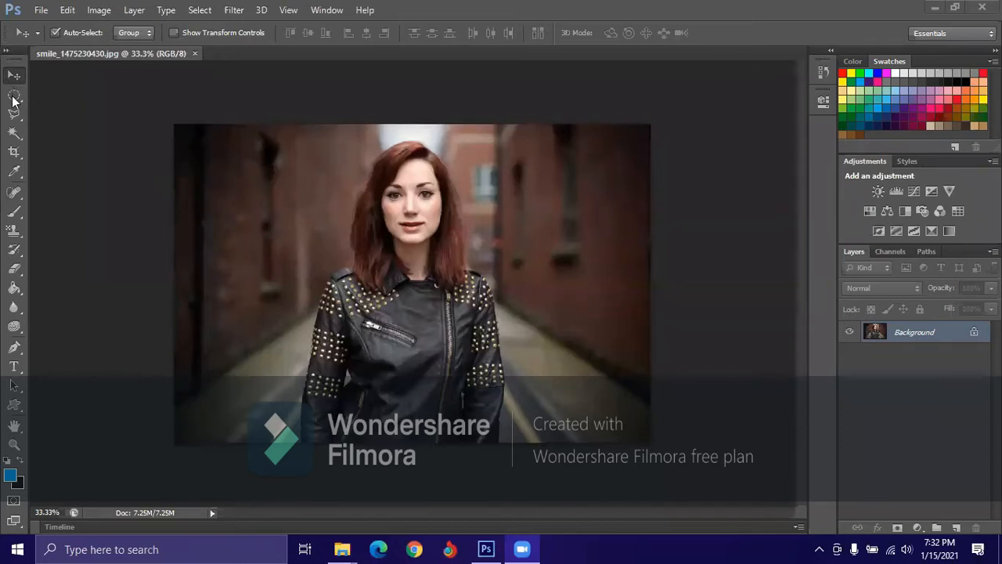
- Create four new empty layers above the Background layer
click(21, 96)
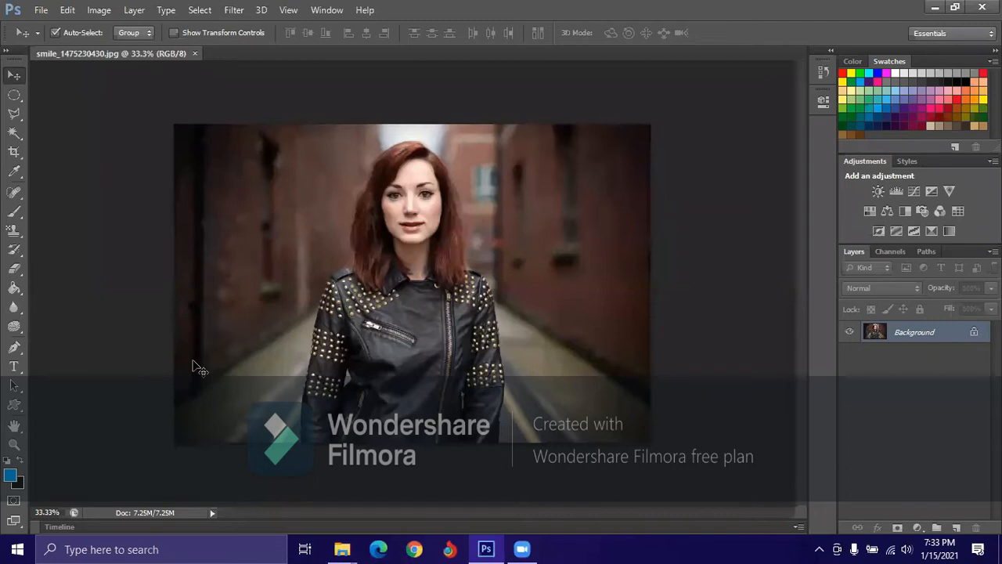
click(955, 530)
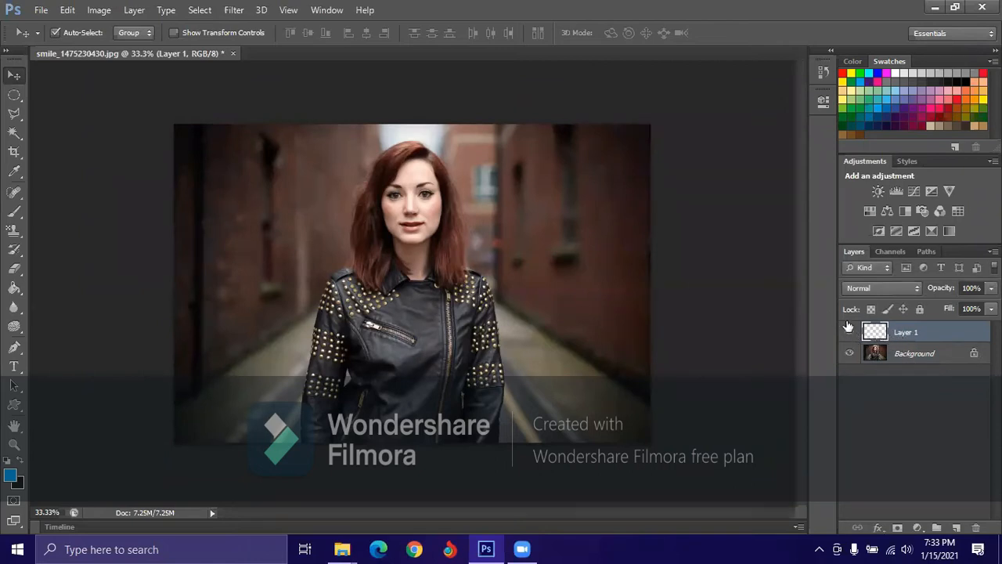
click(956, 529)
click(956, 528)
click(956, 528)
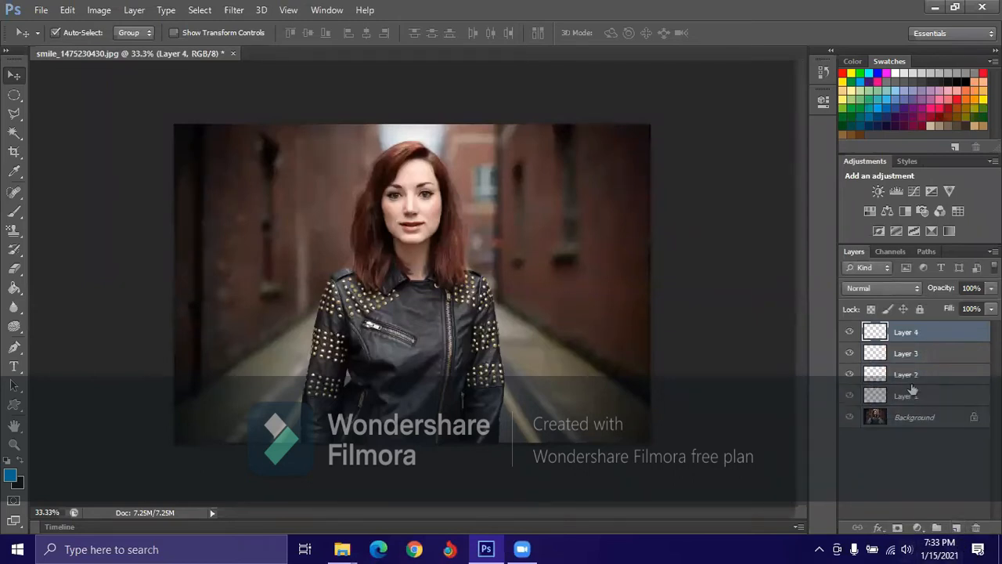
- Delete Layer 4, Layer 3 and Layer 2, keeping only Layer 1 above the Background
drag(904, 332, 975, 528)
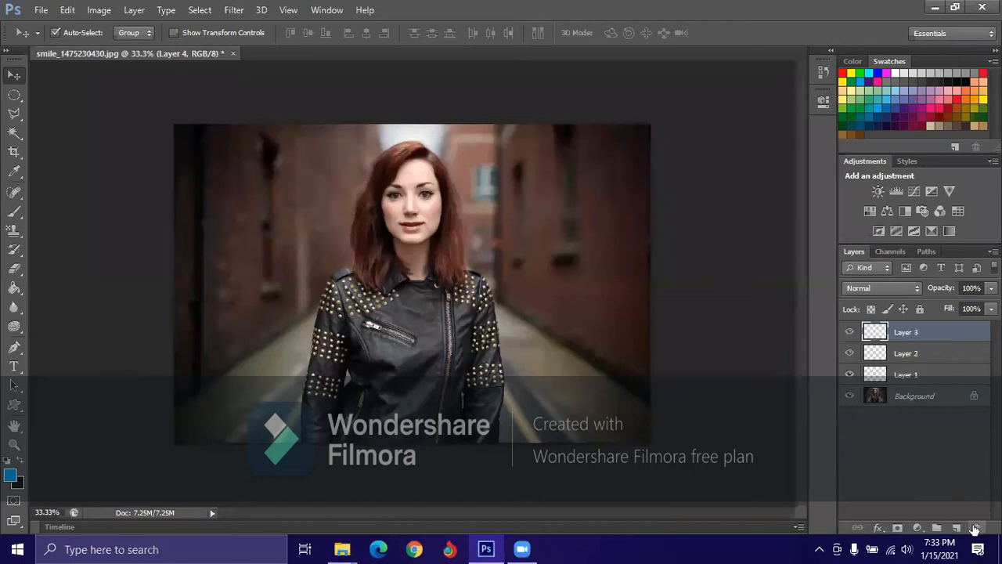
drag(926, 335, 976, 528)
drag(917, 332, 975, 528)
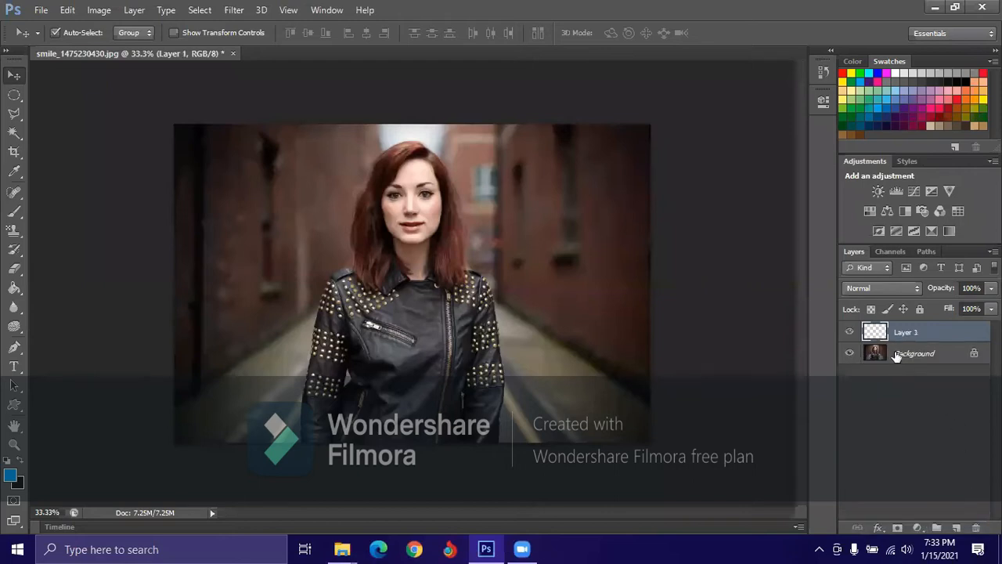
- Duplicate the Background layer and delete the copy
click(897, 356)
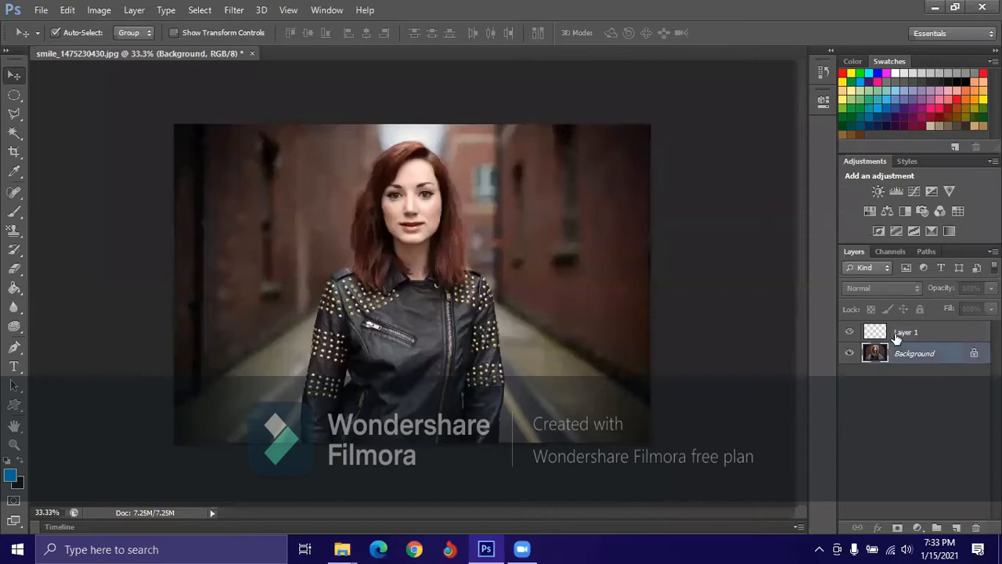
click(898, 335)
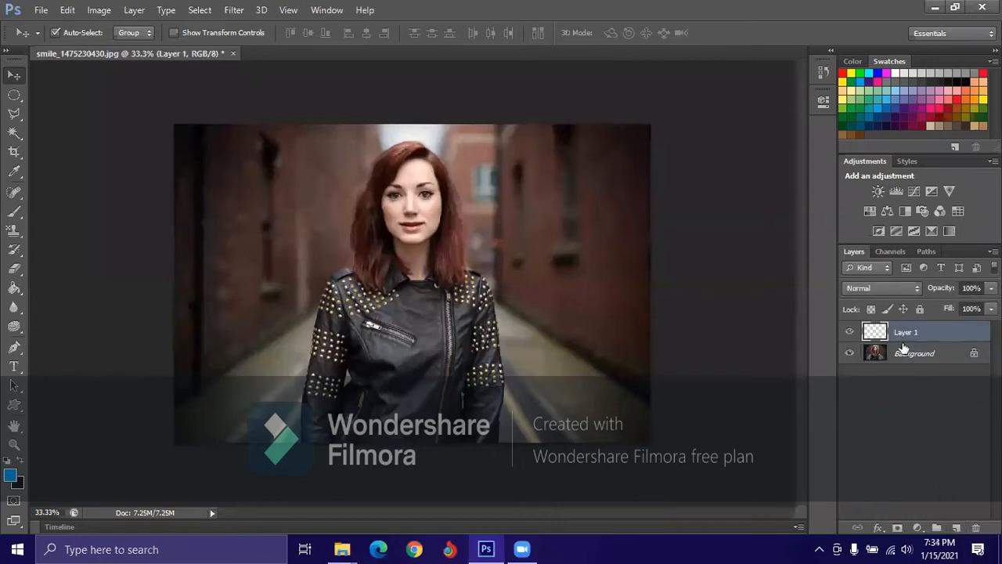
drag(904, 354, 957, 528)
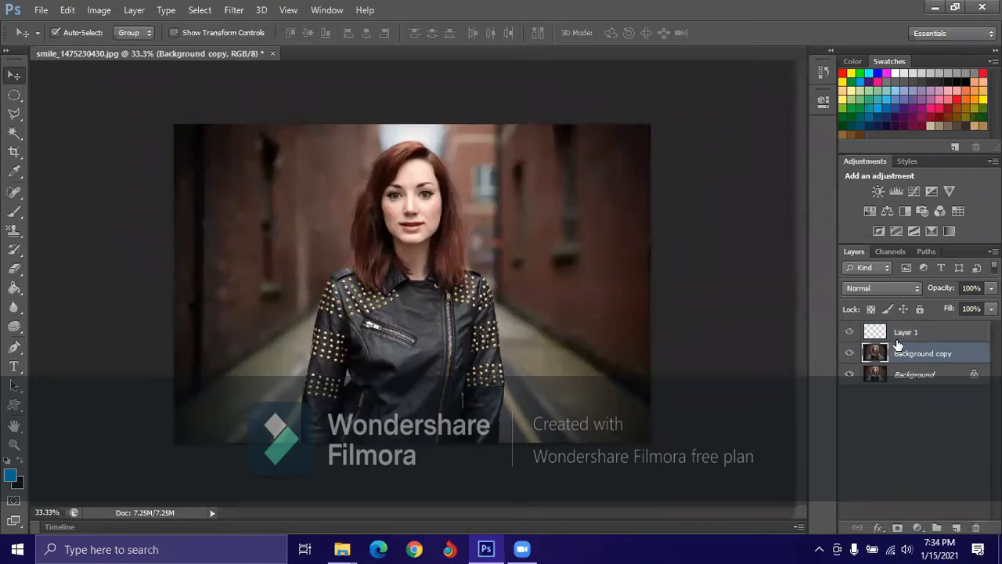
drag(898, 350, 978, 525)
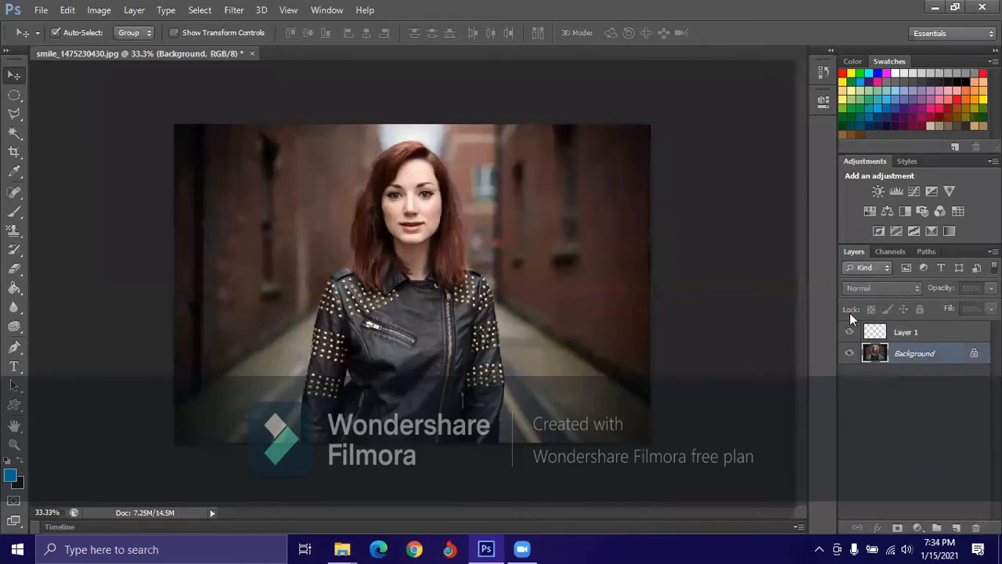
- Create an empty layer group above the Background and delete it, twice in a row
click(942, 529)
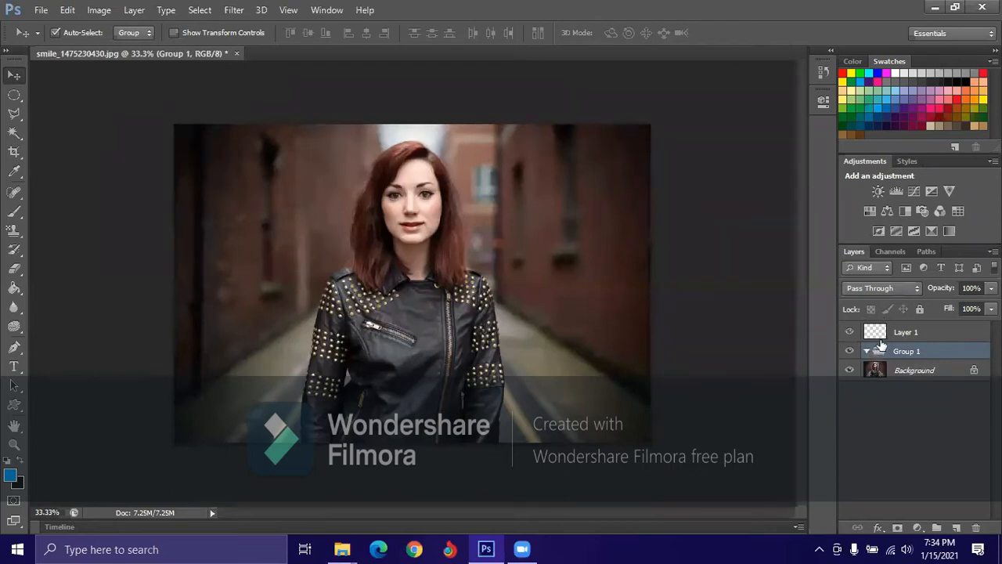
drag(896, 350, 975, 528)
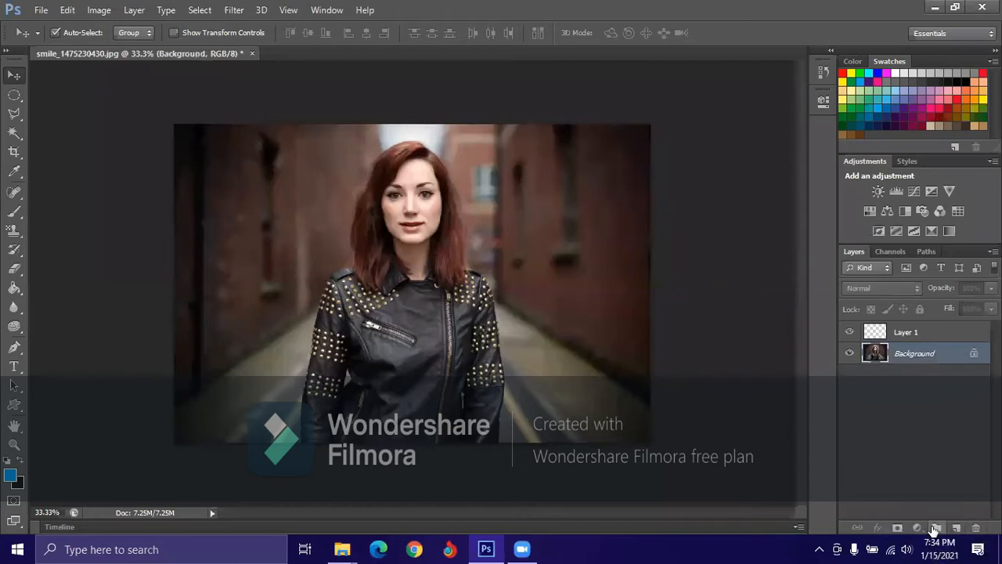
click(934, 527)
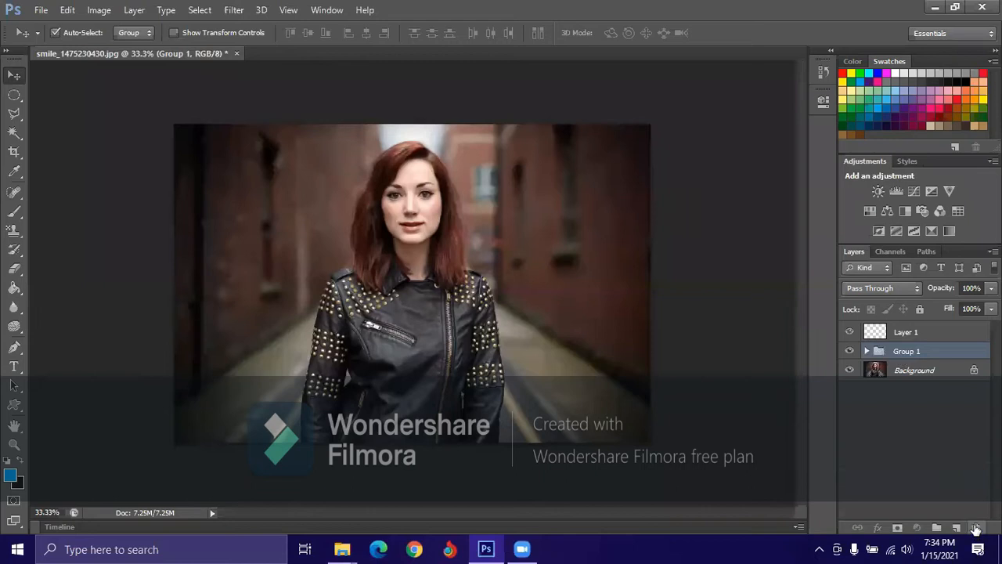
drag(886, 354, 976, 527)
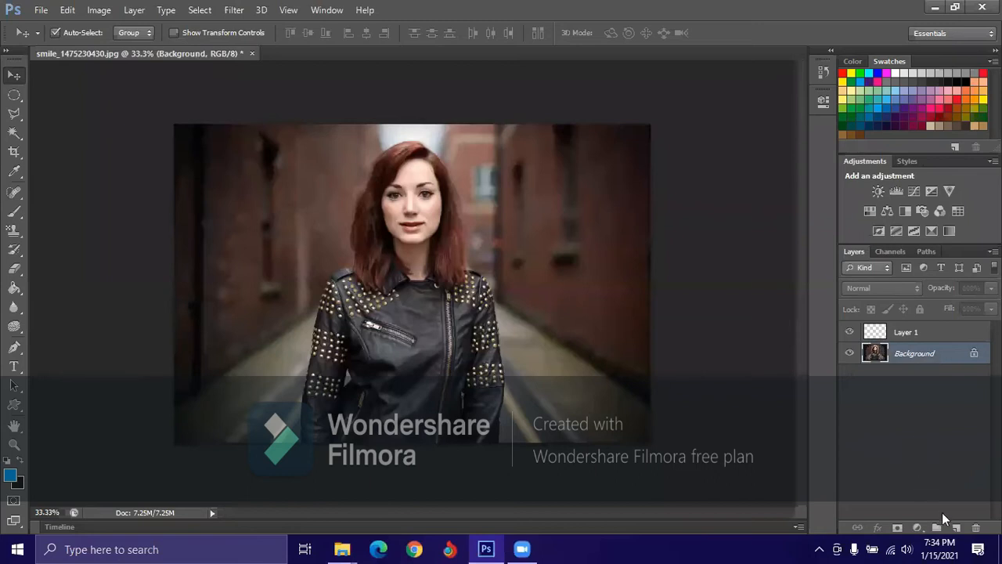
- Add two new layers above the Background and group them together with Layer 1
click(955, 529)
click(955, 528)
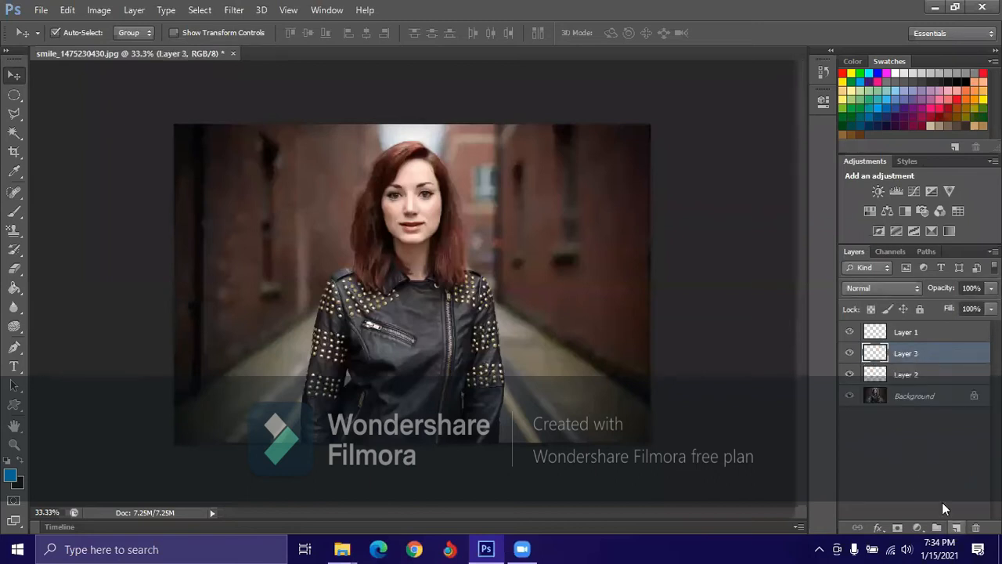
shift+click(904, 377)
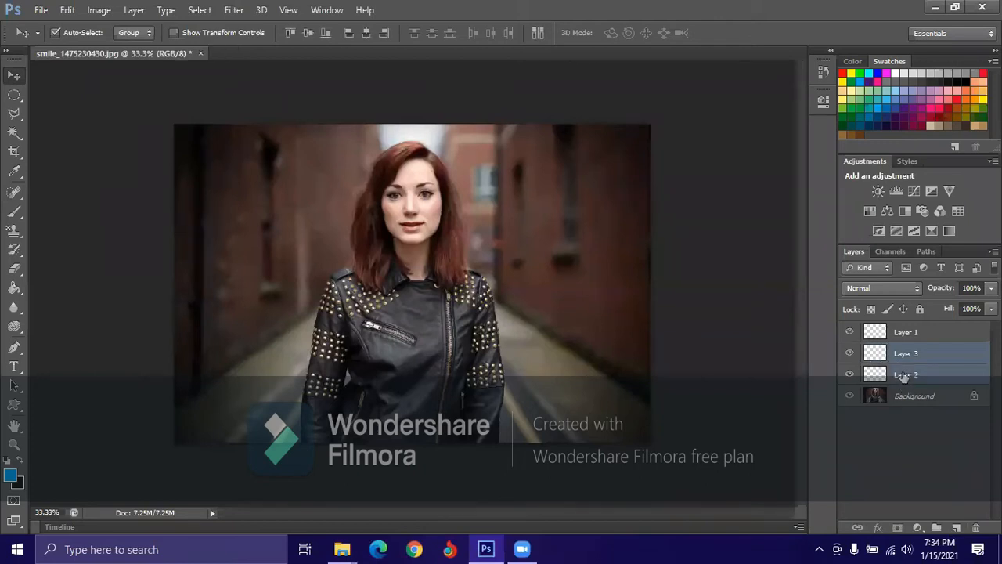
shift+click(906, 337)
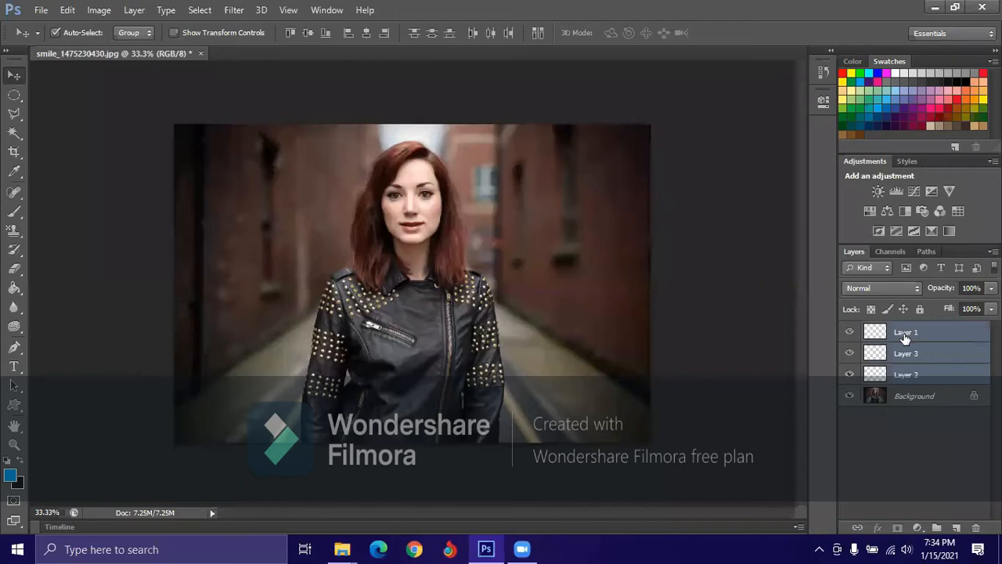
key(ctrl+g)
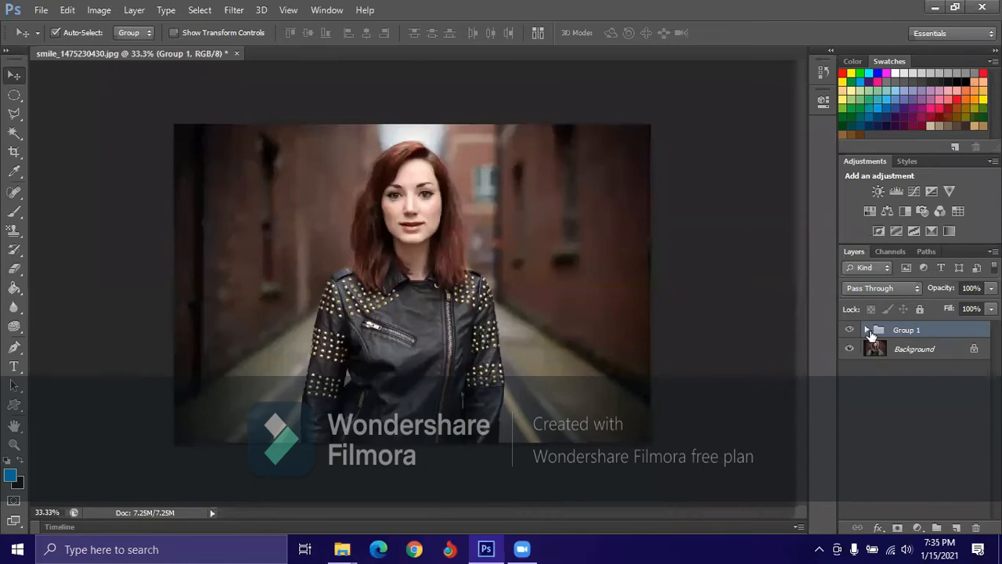
- Expand and collapse Group 1 and examine the individual layers it contains
click(867, 329)
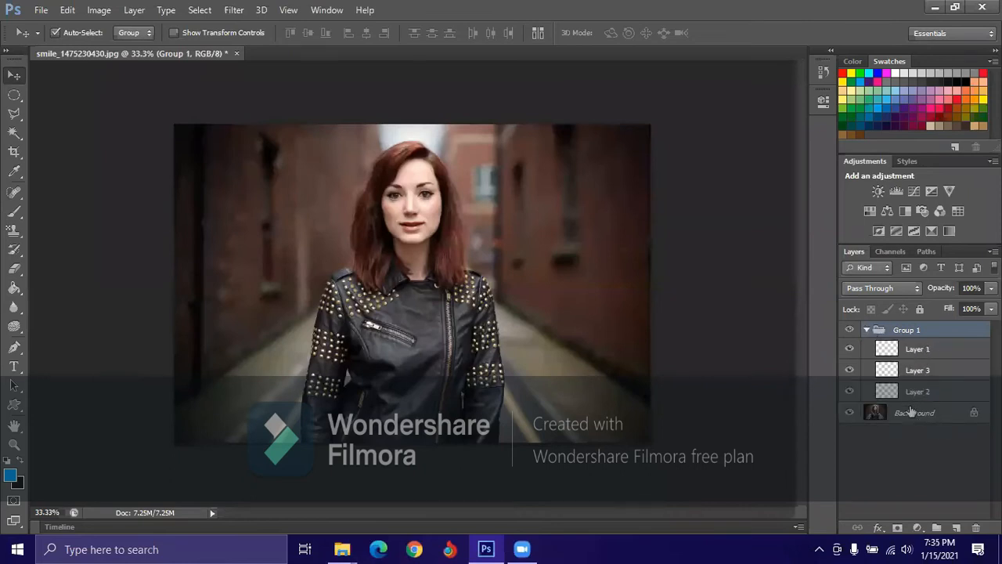
click(868, 330)
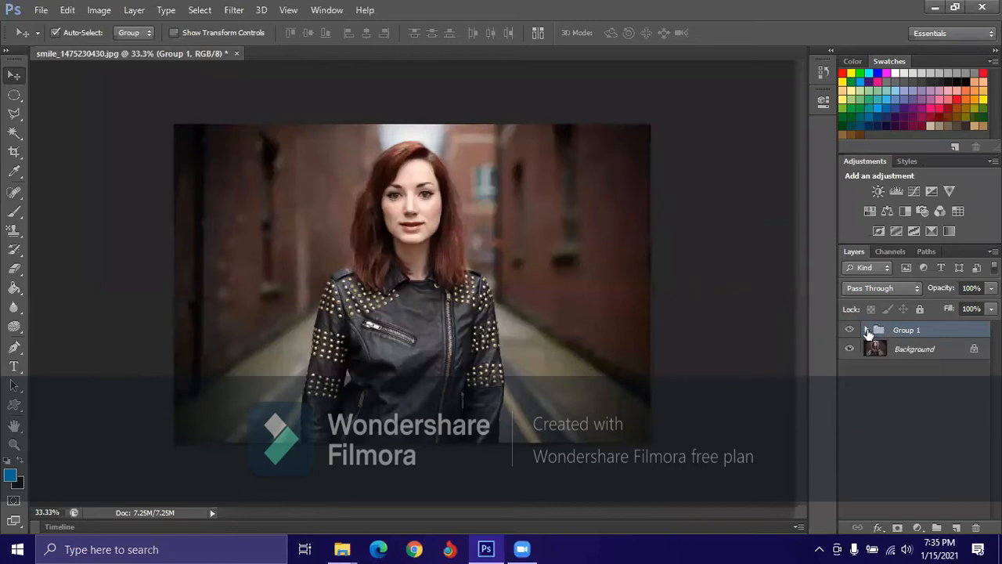
click(868, 330)
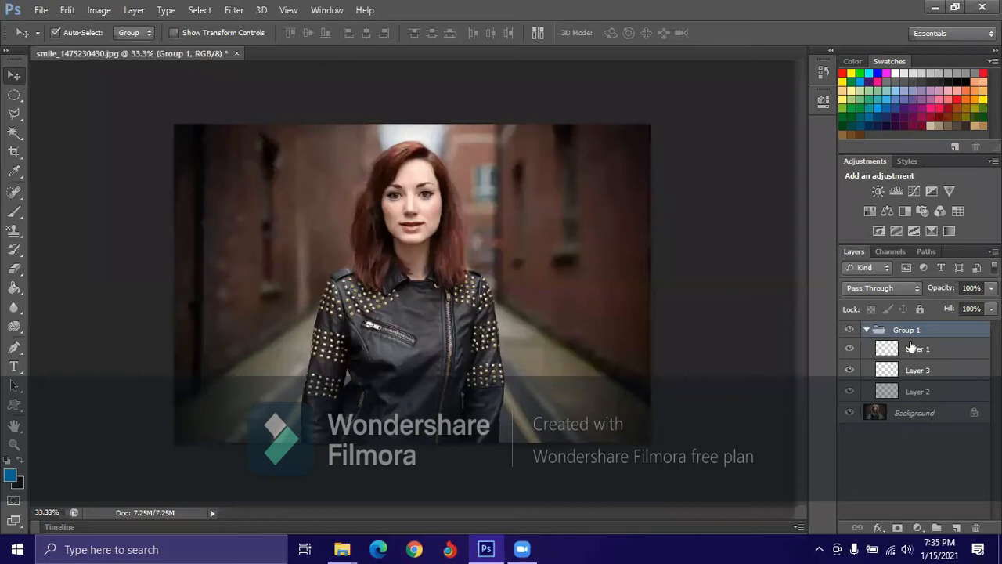
click(912, 350)
click(910, 370)
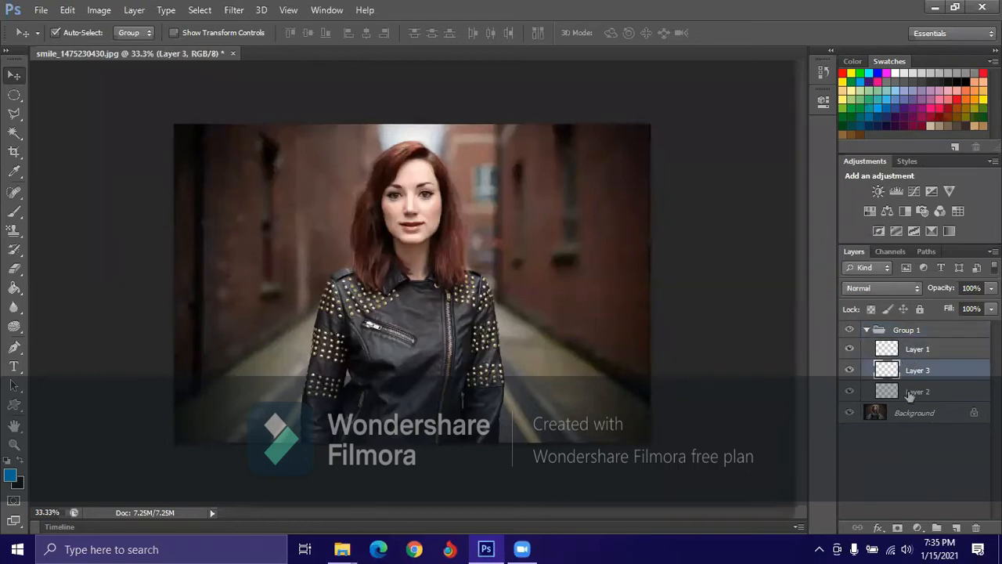
click(910, 393)
click(894, 354)
click(891, 391)
click(893, 416)
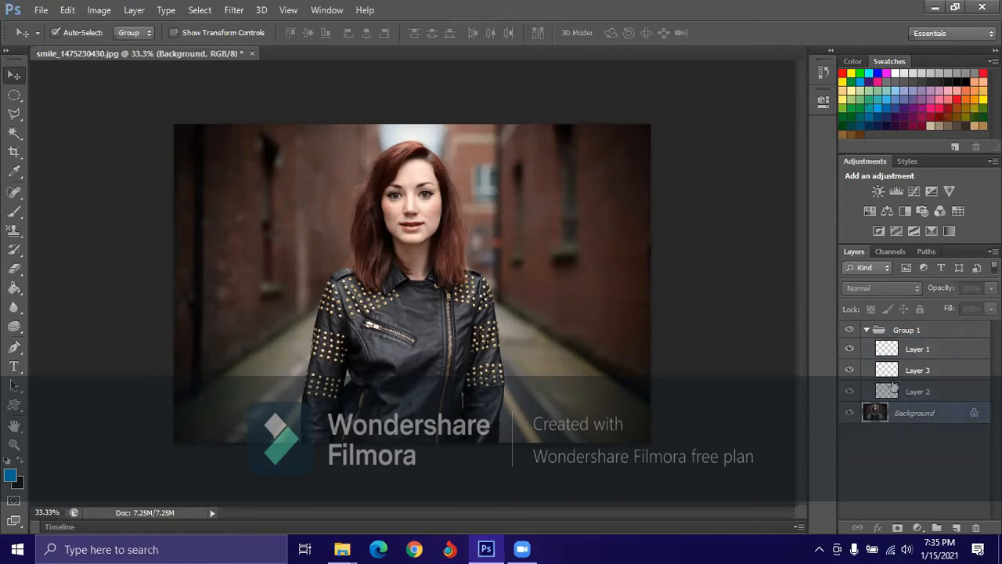
click(869, 331)
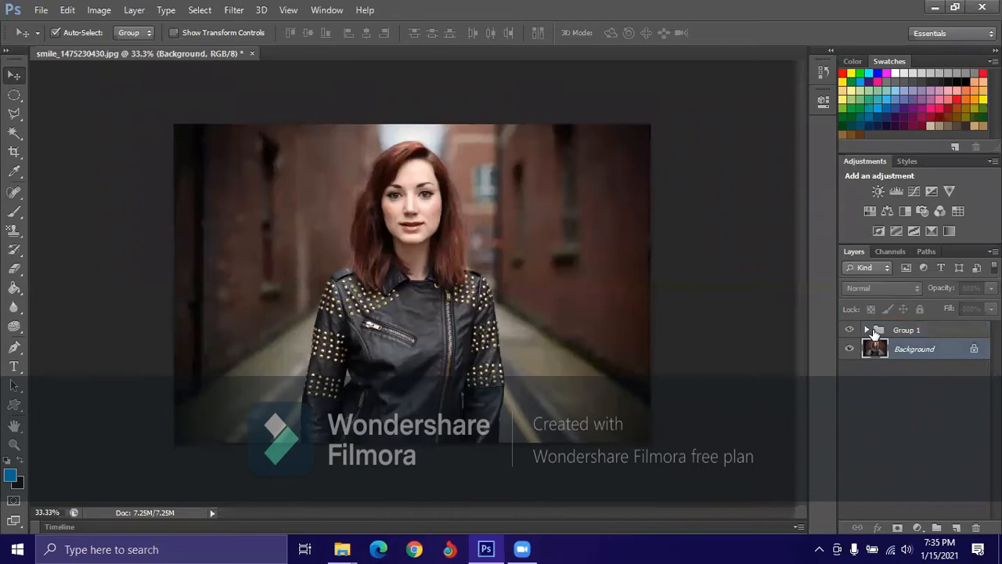
click(875, 331)
click(867, 331)
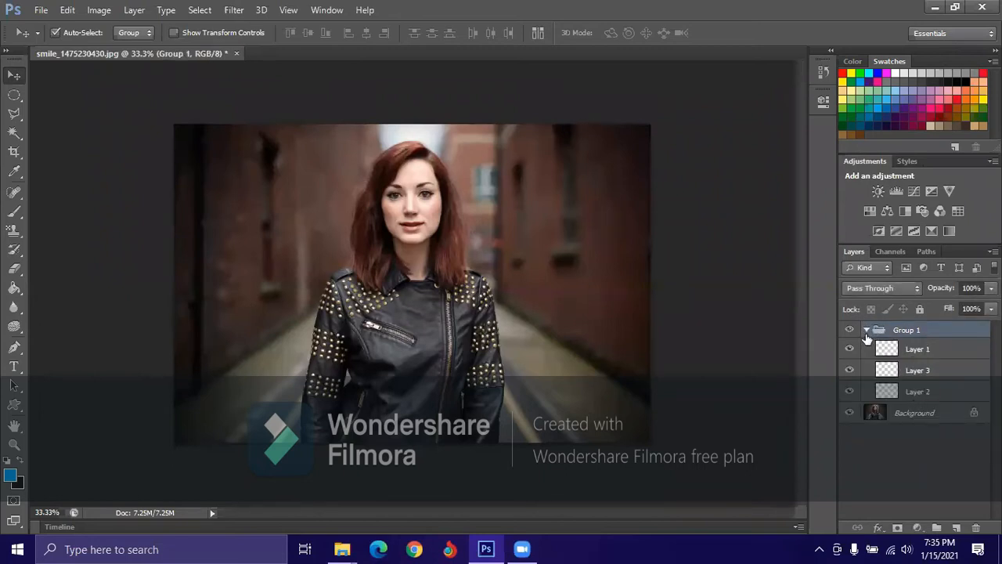
- Collapse Group 1 and delete it together with its layers
click(868, 332)
drag(892, 331, 976, 536)
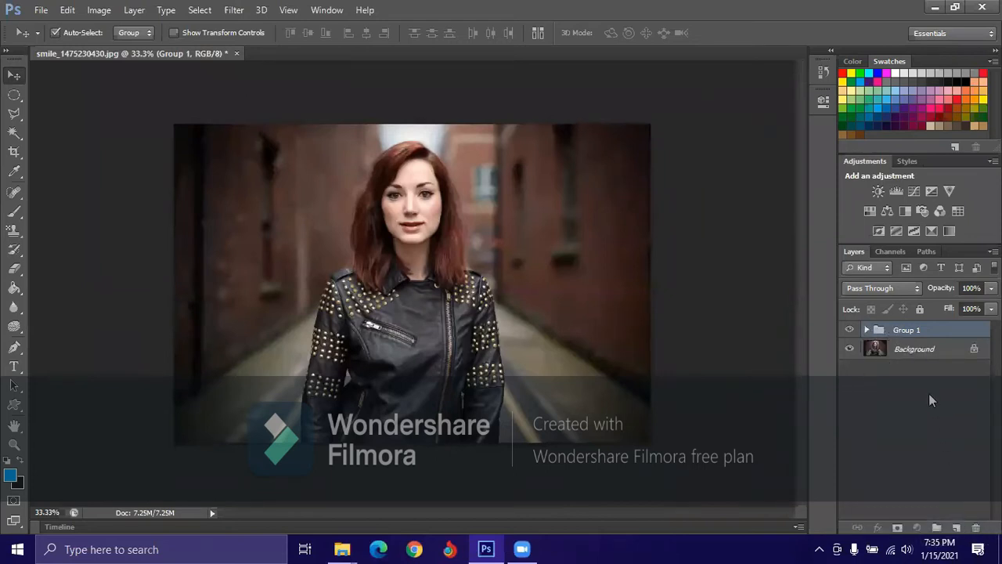
drag(897, 331, 976, 529)
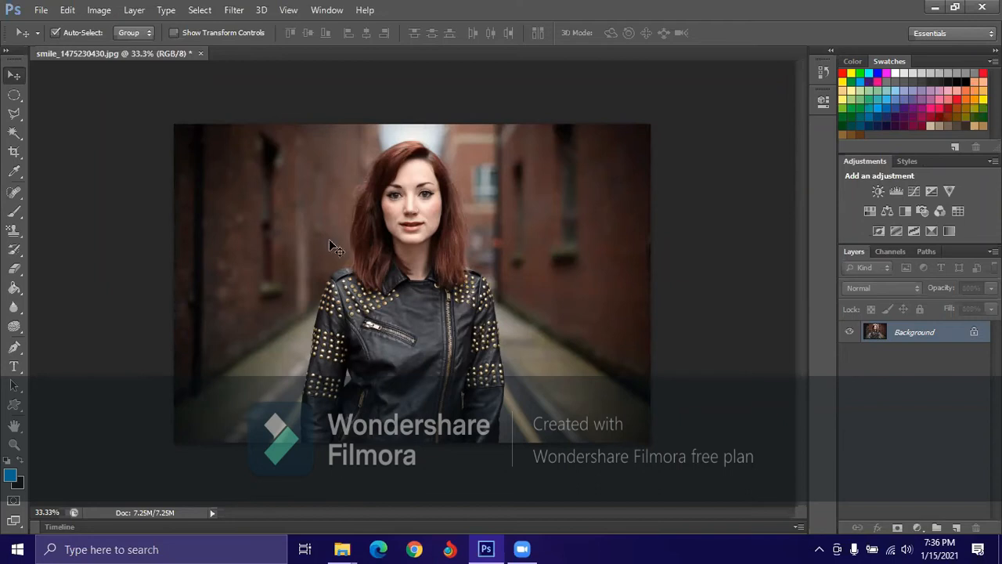
- Fit the whole photo to the screen and look through the available fill and adjustment layer types
click(11, 445)
click(427, 32)
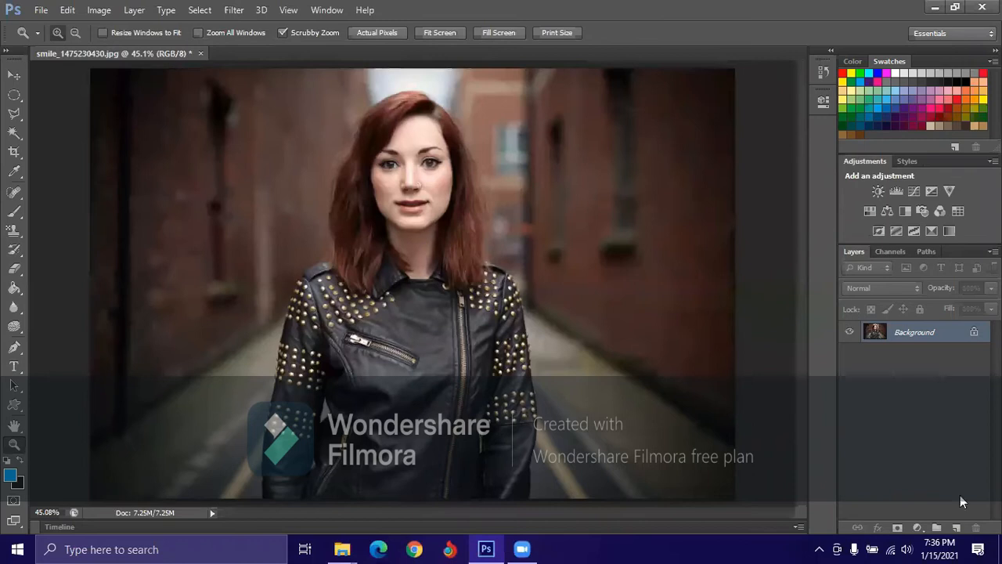
click(917, 528)
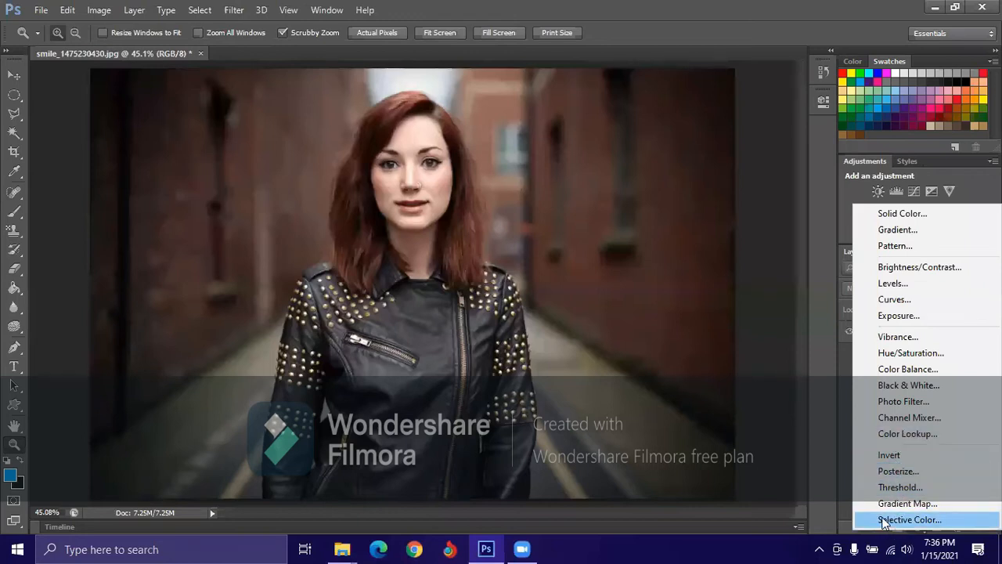
click(843, 488)
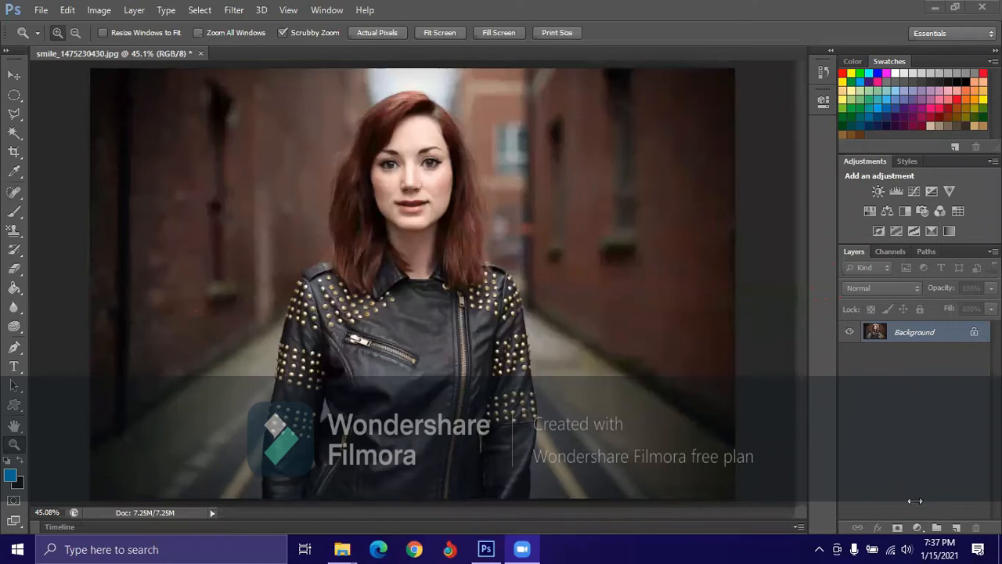
- Add a Selective Color adjustment layer above the Background and delete it again
click(918, 525)
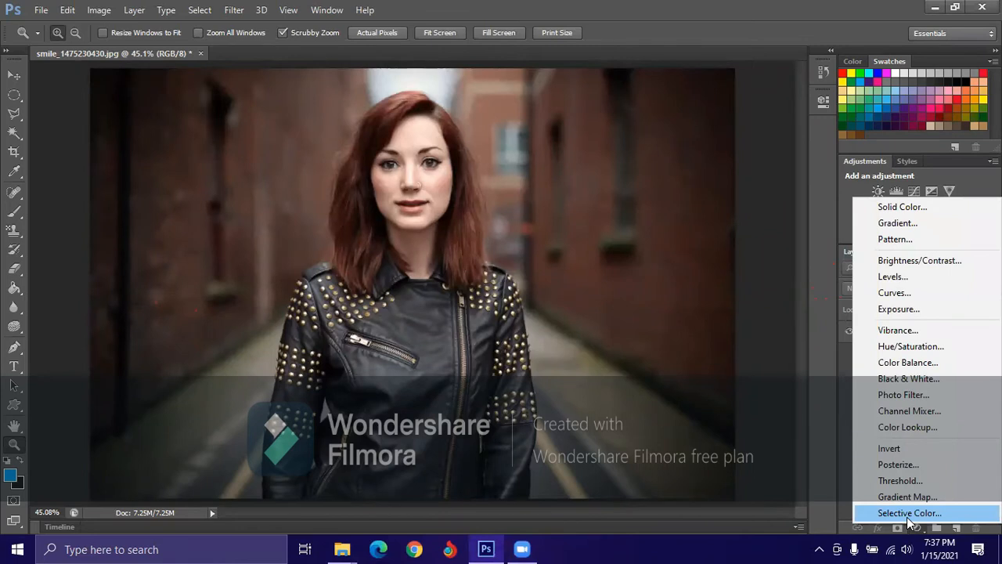
click(907, 513)
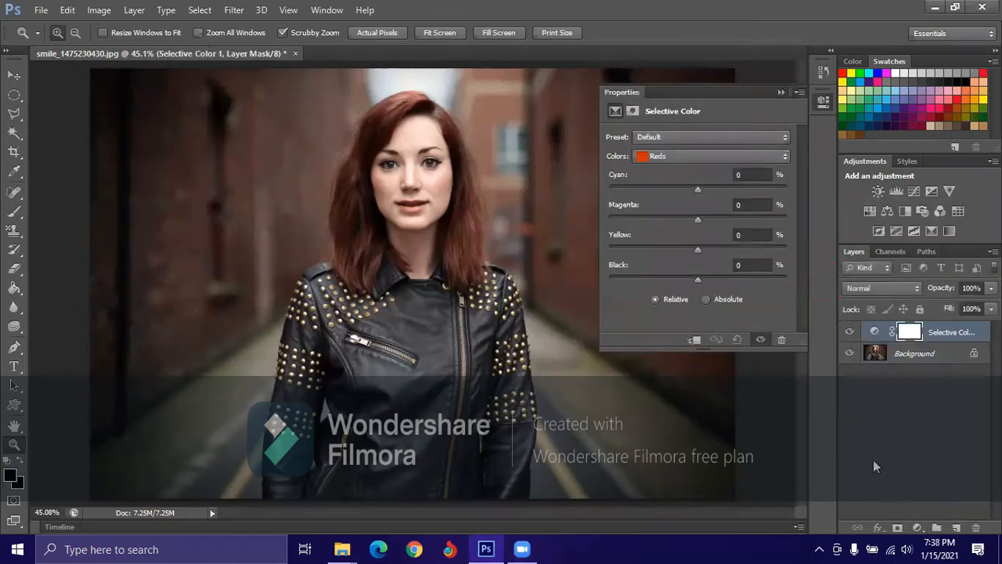
click(890, 355)
click(781, 93)
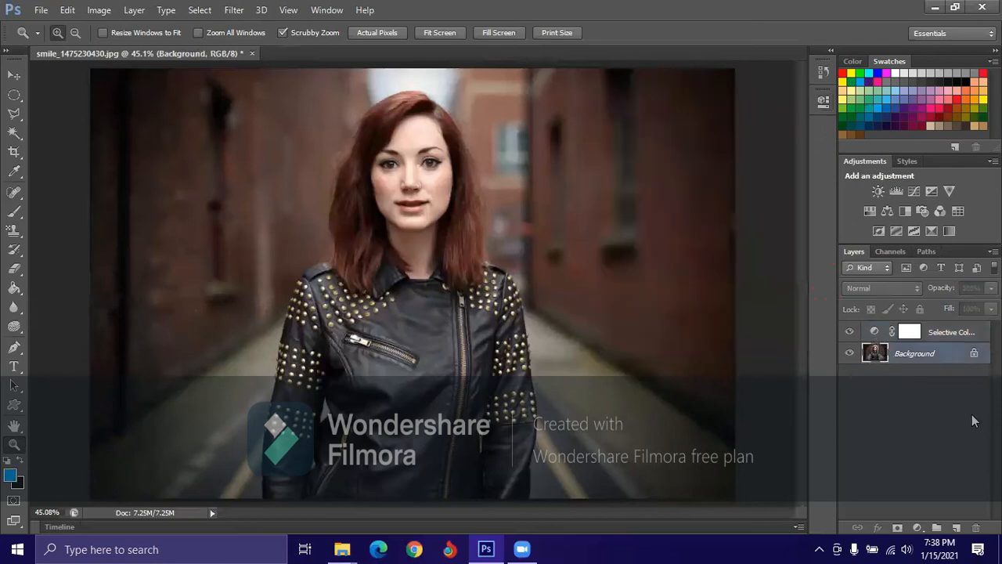
drag(932, 332, 976, 528)
- Add a Selective Color adjustment layer above the Background and set Cyan for the Reds to -1%
click(919, 529)
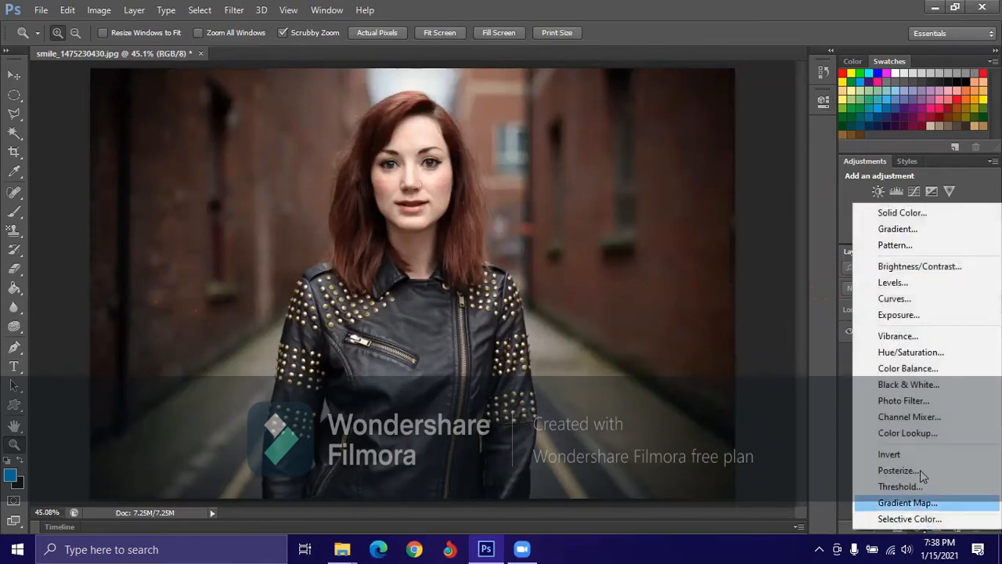
click(894, 519)
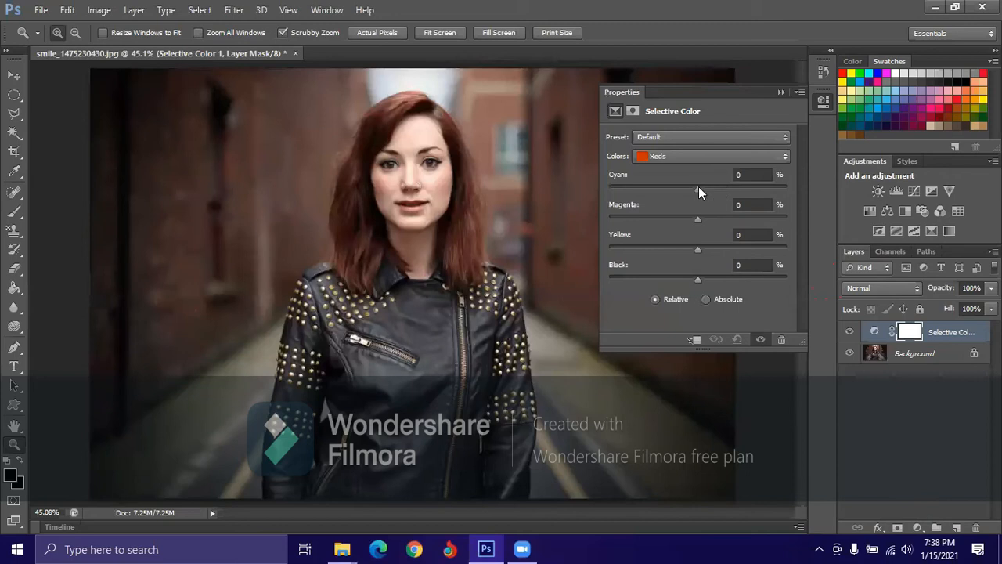
drag(699, 189, 698, 211)
click(466, 164)
click(466, 163)
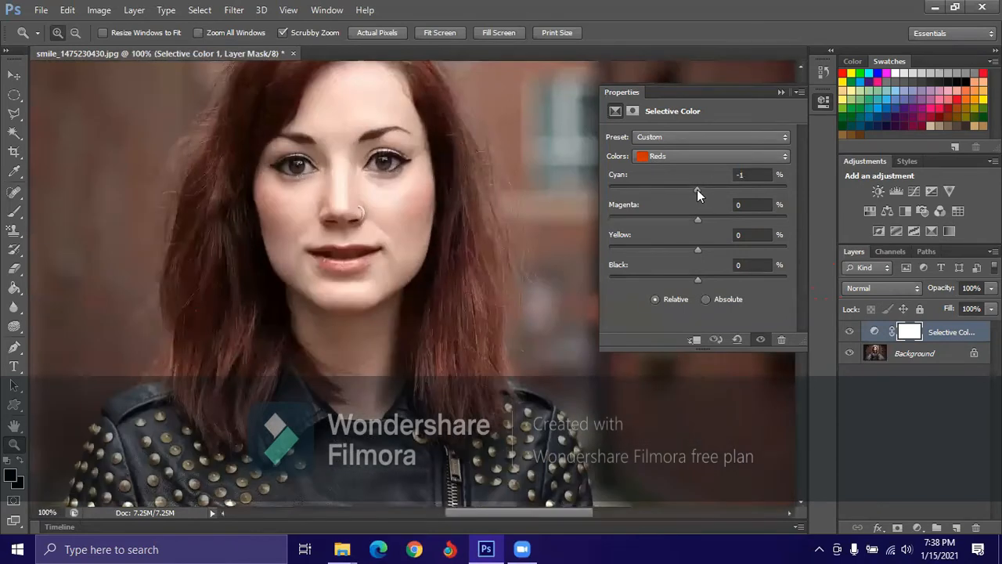
- Try different Cyan amounts for the Reds in the Selective Color adjustment
drag(696, 189, 710, 190)
drag(786, 203, 789, 205)
drag(720, 209, 697, 193)
- Switch the Selective Color adjustment to the Greens and try changing their Magenta and Cyan amounts
click(740, 160)
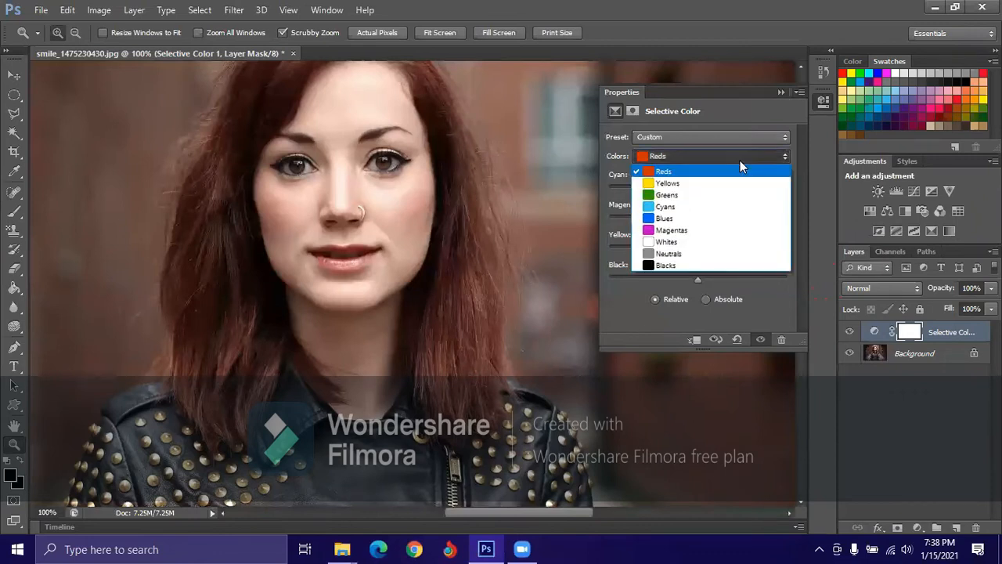
click(685, 191)
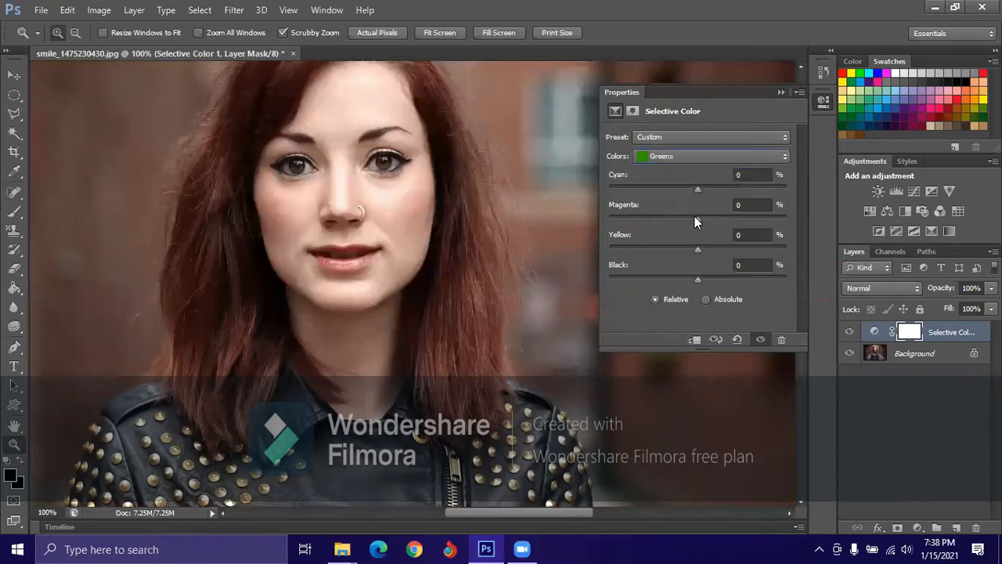
drag(695, 217, 669, 213)
key(ctrl+z)
drag(624, 190, 678, 187)
- Try Cyan at +14% and lower for the Blacks, and close the stray Zoom purchase page in the browser
click(697, 158)
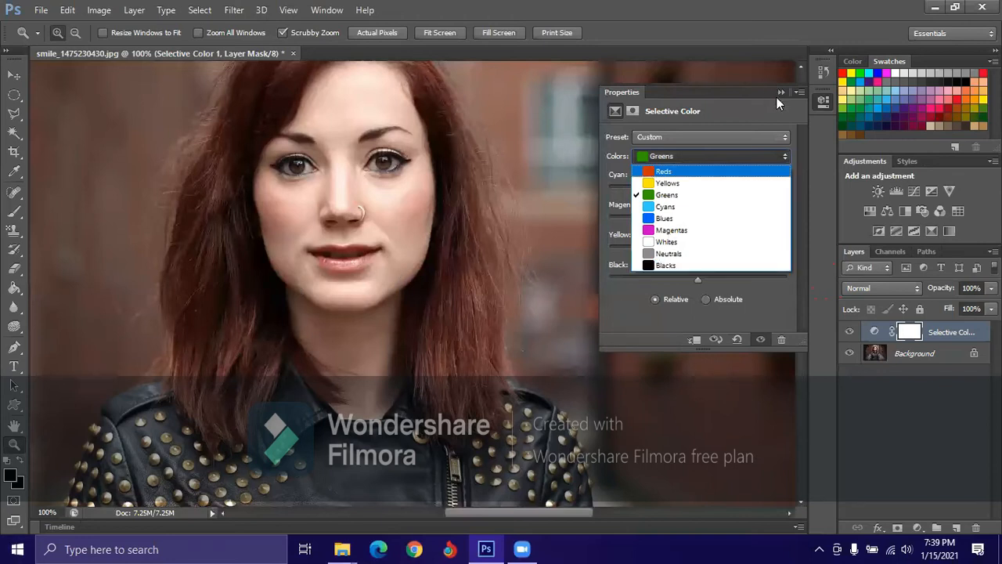
click(654, 266)
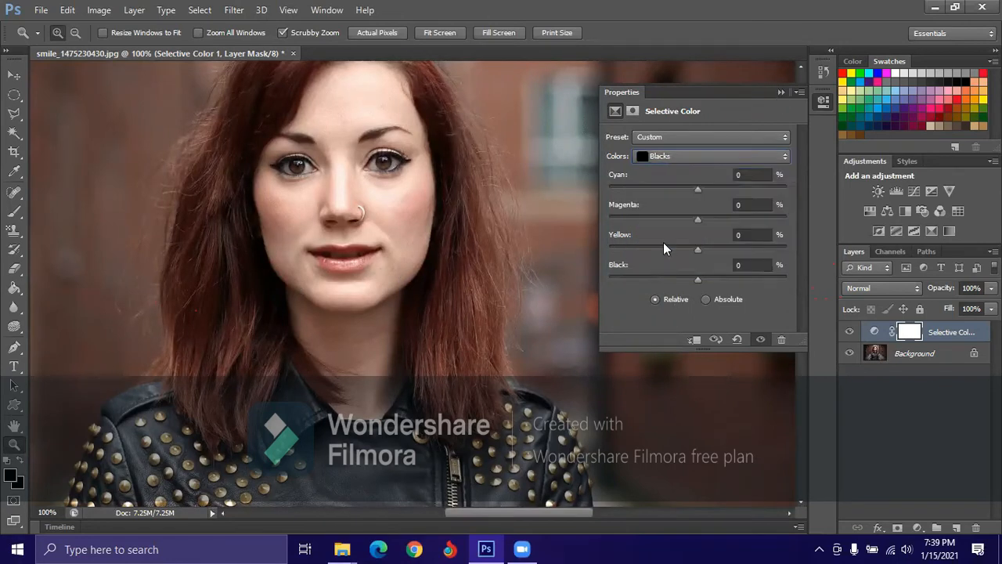
drag(698, 191, 711, 216)
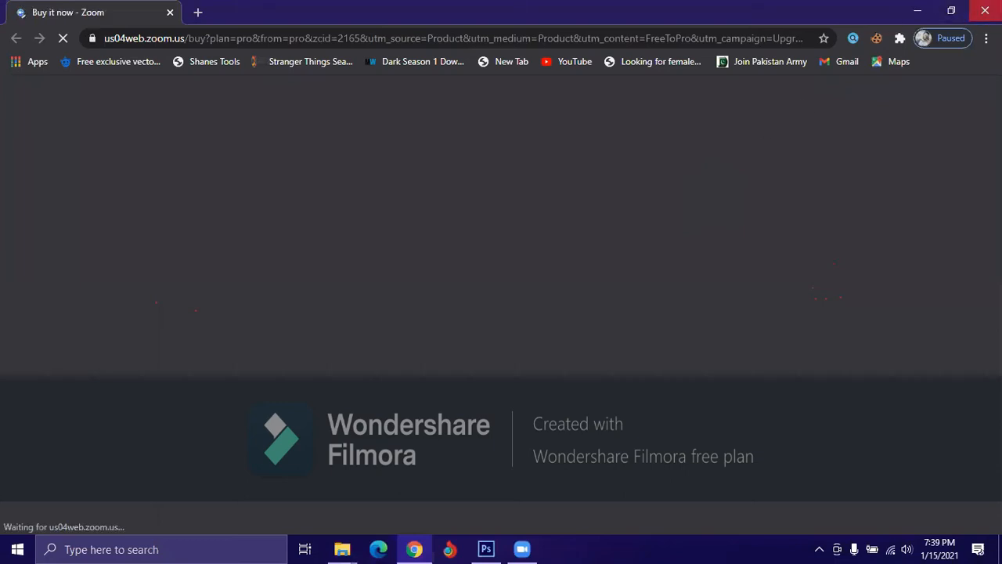
click(985, 11)
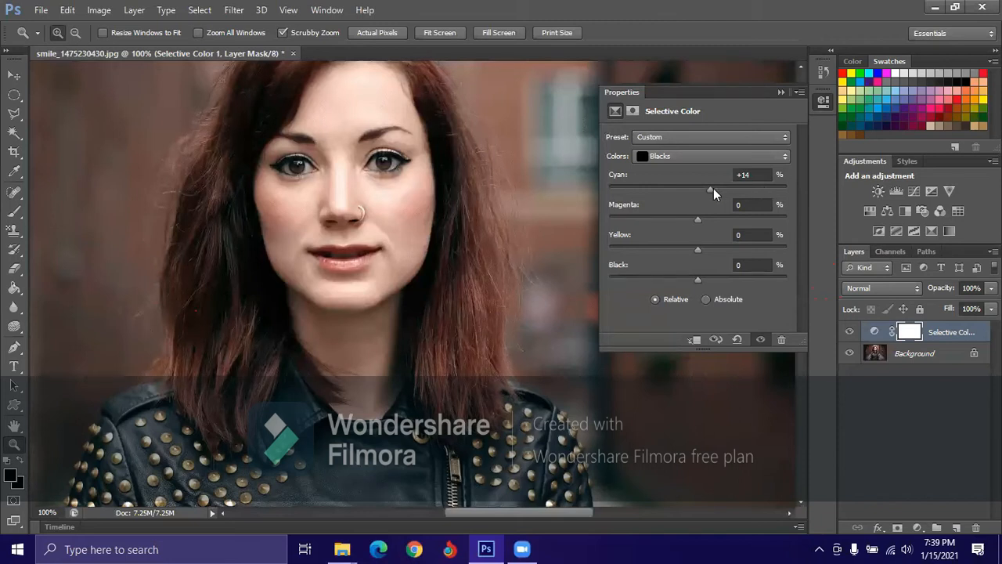
mouse_move(714, 191)
mouse_down()
mouse_move(634, 196)
mouse_move(781, 195)
mouse_move(683, 202)
mouse_move(768, 204)
mouse_move(700, 206)
mouse_up()
- Set Cyan for the Whites to +25% and try changing Cyan for the Neutrals in the Selective Color adjustment
click(688, 156)
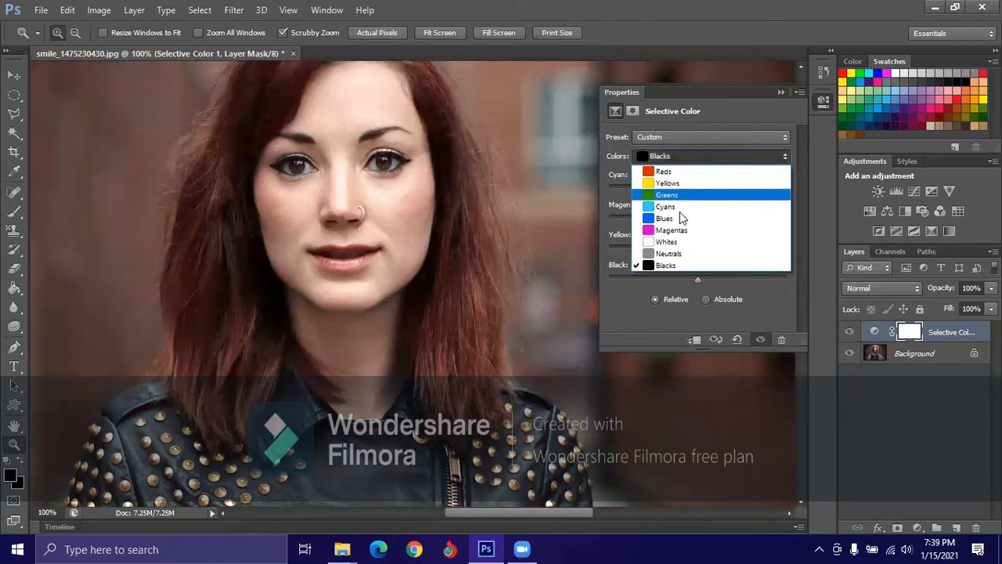
click(681, 238)
drag(697, 189, 759, 189)
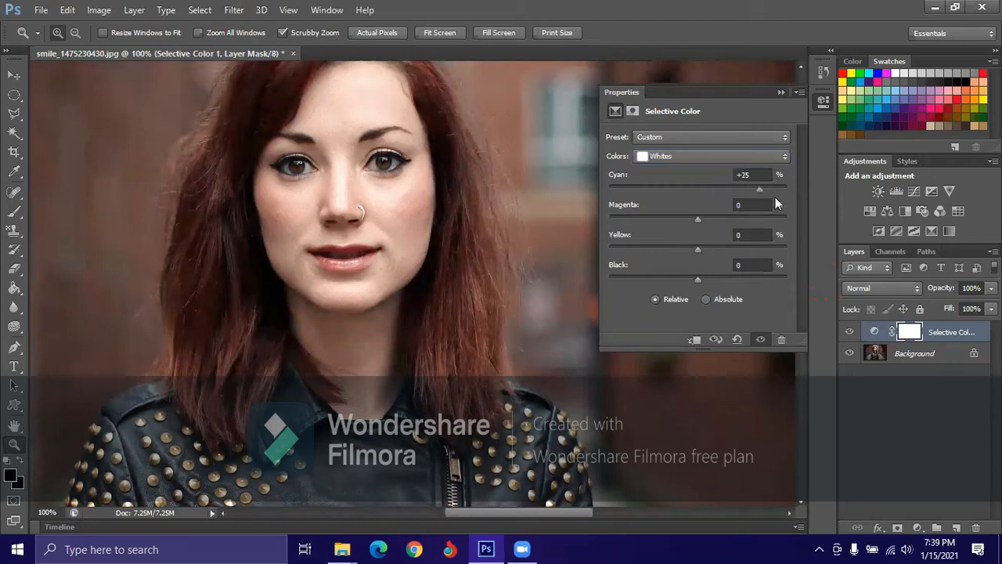
click(689, 159)
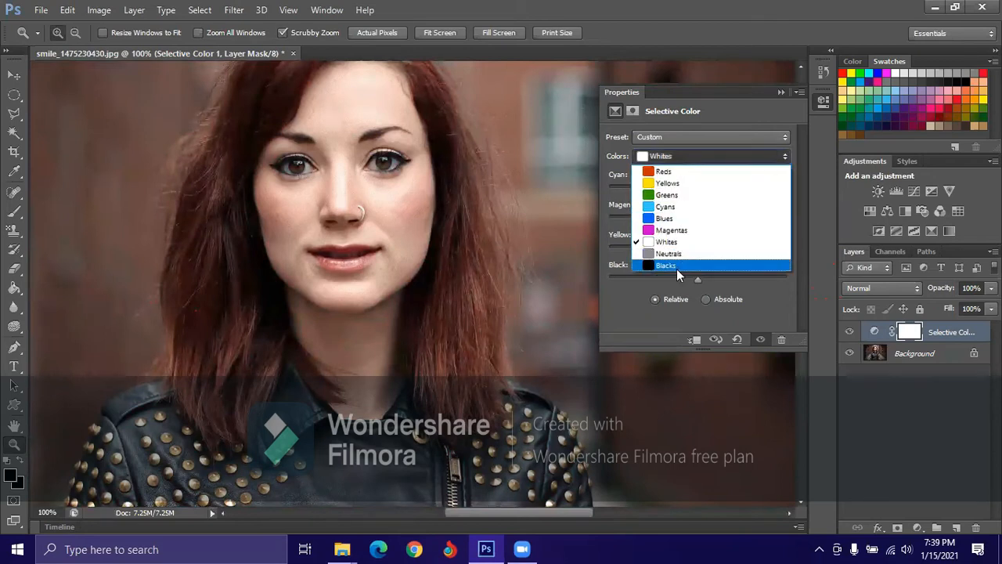
click(672, 253)
mouse_move(697, 188)
mouse_down()
mouse_move(630, 191)
mouse_move(738, 192)
mouse_move(697, 201)
mouse_up()
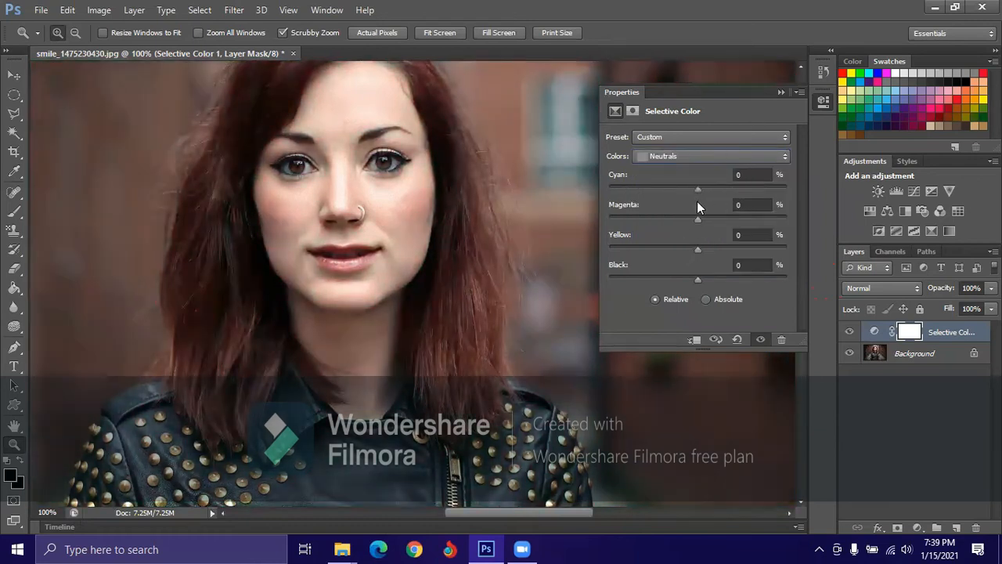
- Close the Selective Color settings and delete the layer mask of Selective Color 1
click(781, 92)
drag(909, 336, 975, 528)
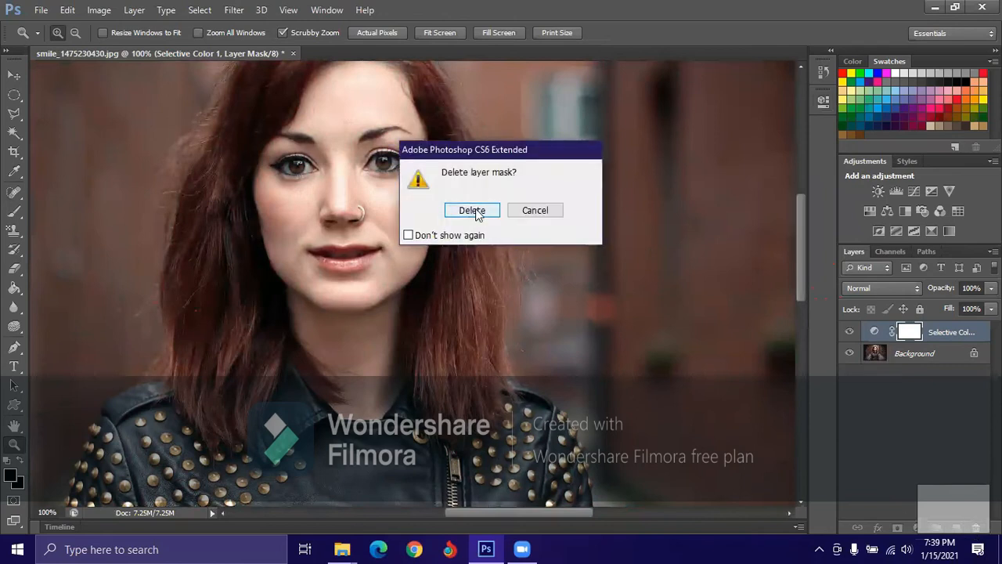
click(472, 211)
- Add a Gradient Map adjustment layer above Selective Color 1 and apply the Red, Green gradient preset to it
click(917, 529)
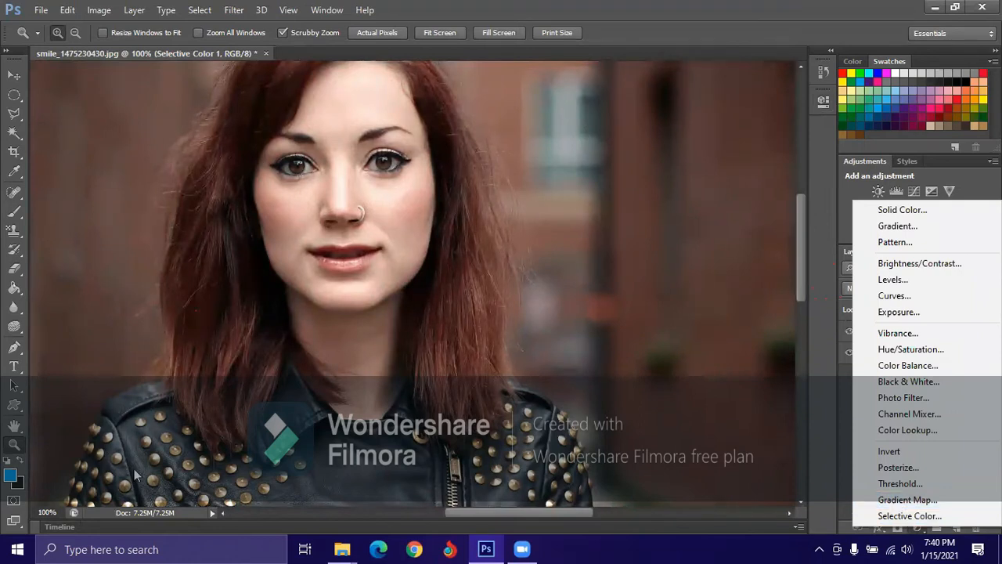
click(423, 26)
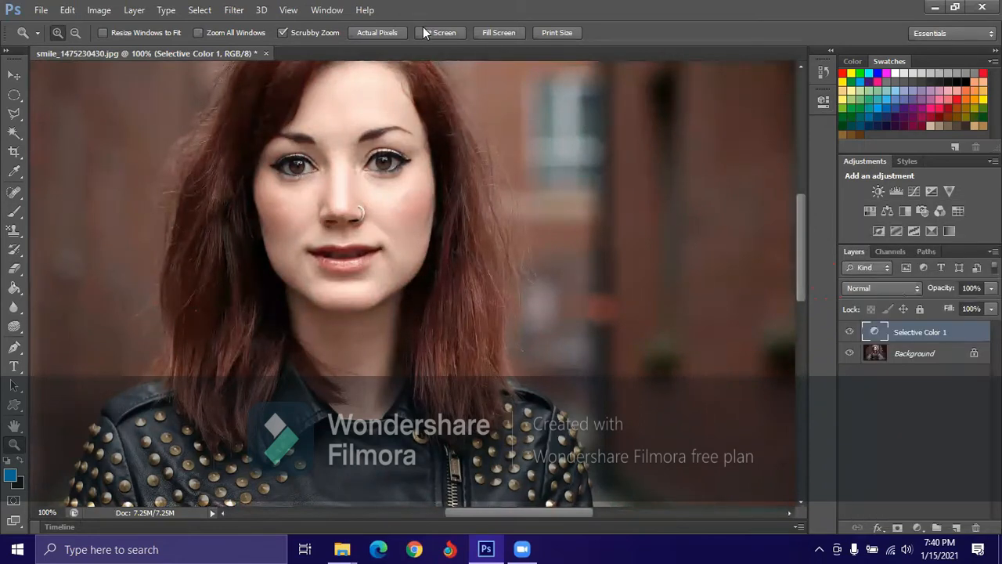
click(423, 30)
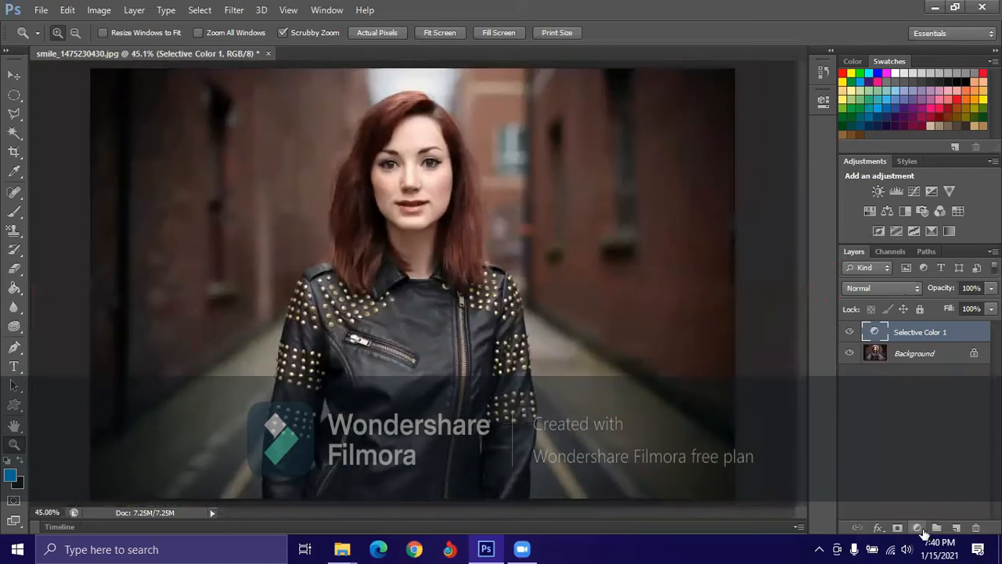
click(918, 528)
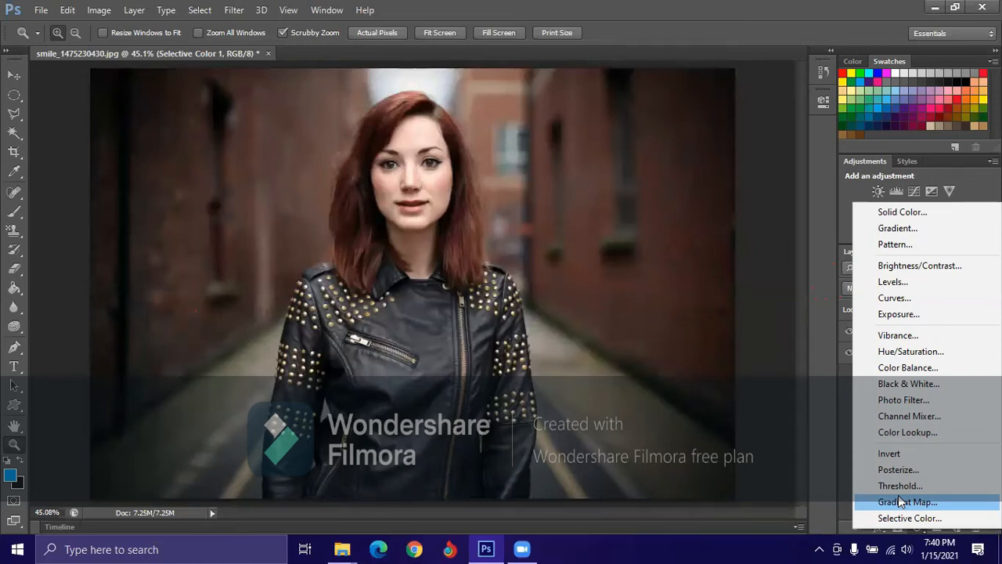
click(899, 501)
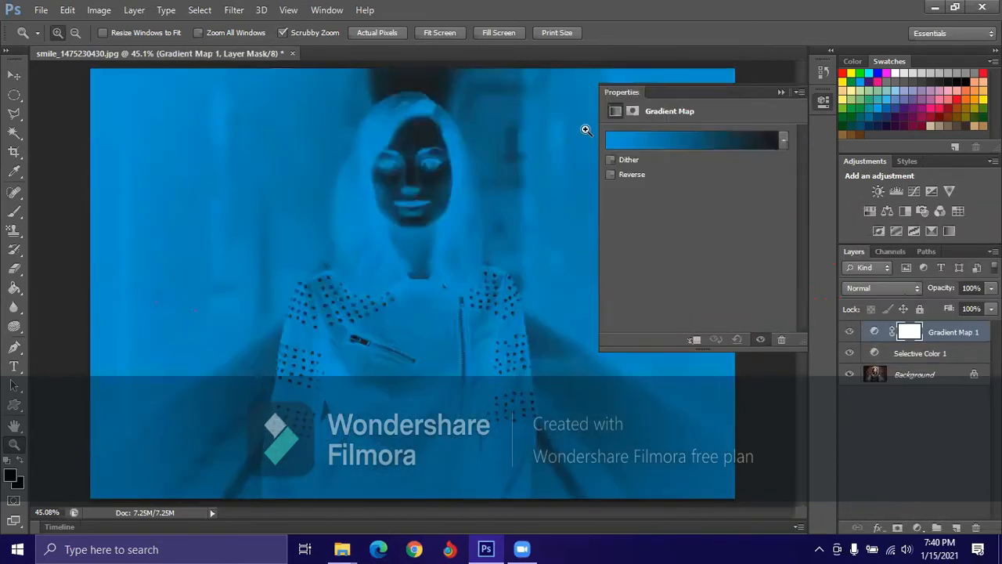
click(778, 142)
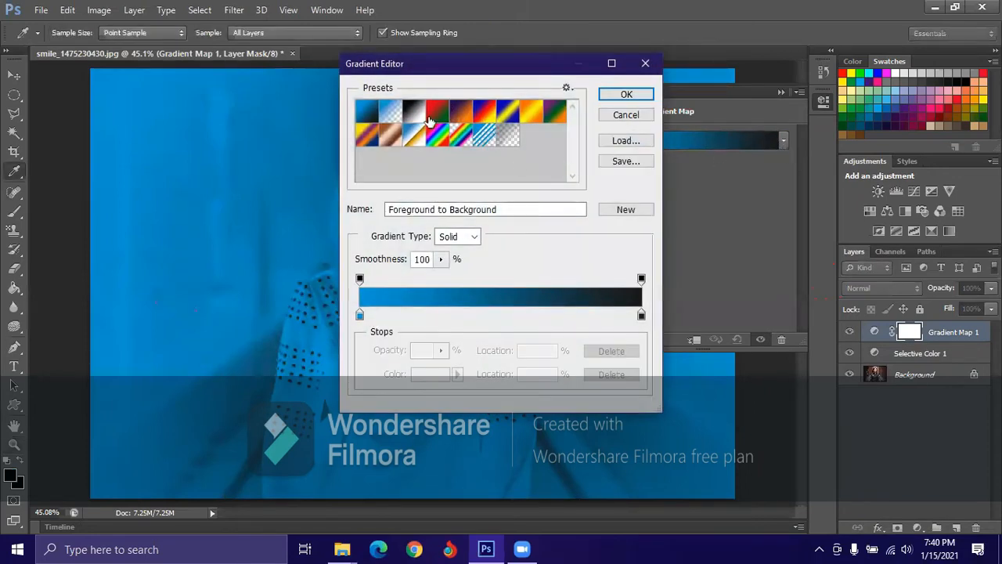
click(438, 114)
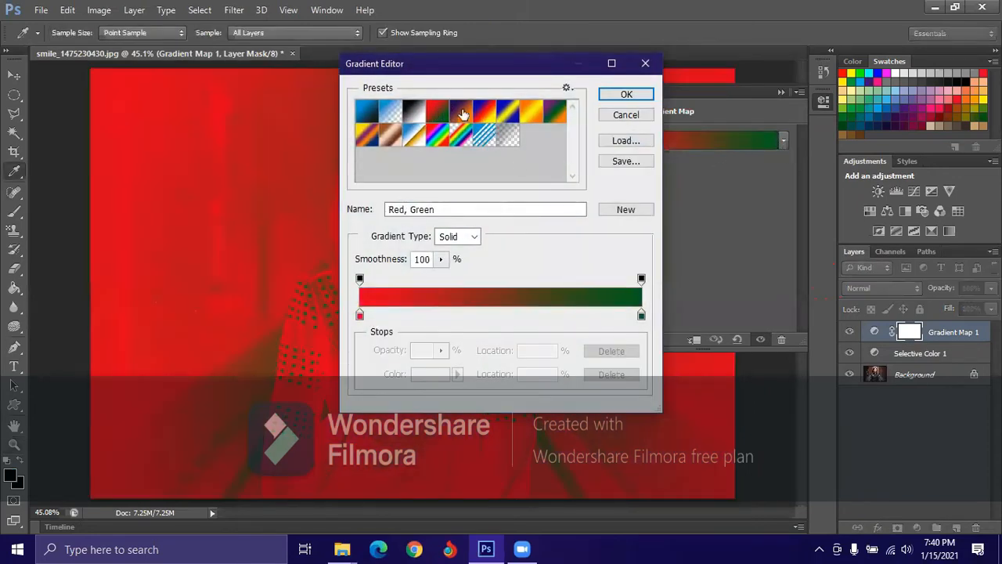
click(623, 94)
key(z)
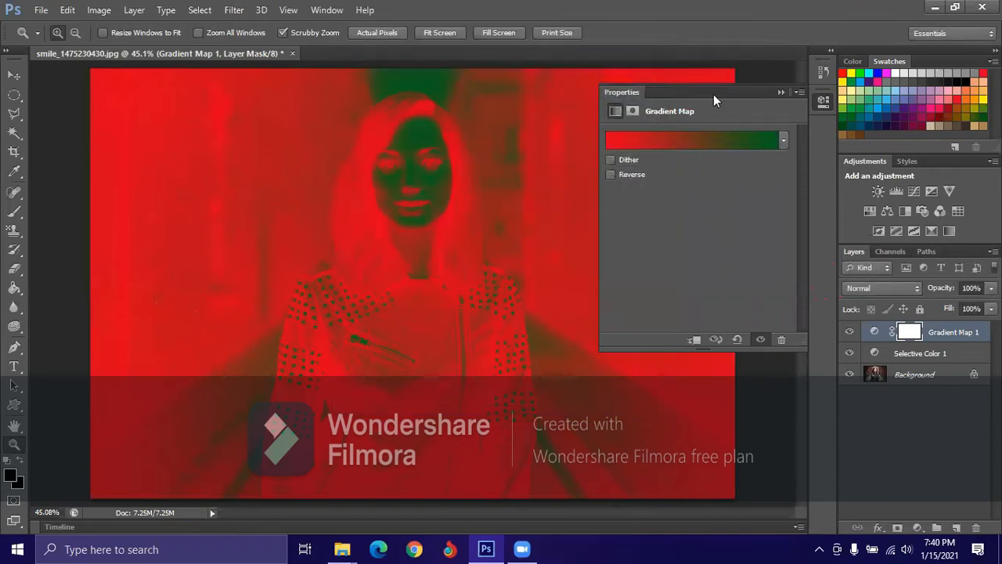
- Try various gradient presets on the Gradient Map, including copper and blue-yellow, and end with a rainbow gradient
click(784, 137)
click(651, 176)
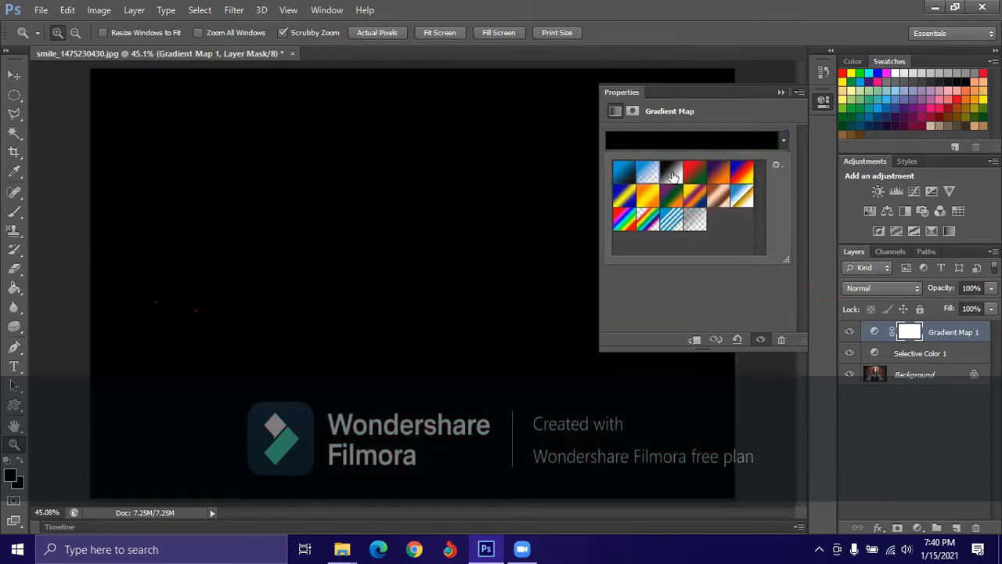
click(672, 174)
click(703, 178)
click(719, 177)
click(738, 178)
click(717, 201)
click(696, 208)
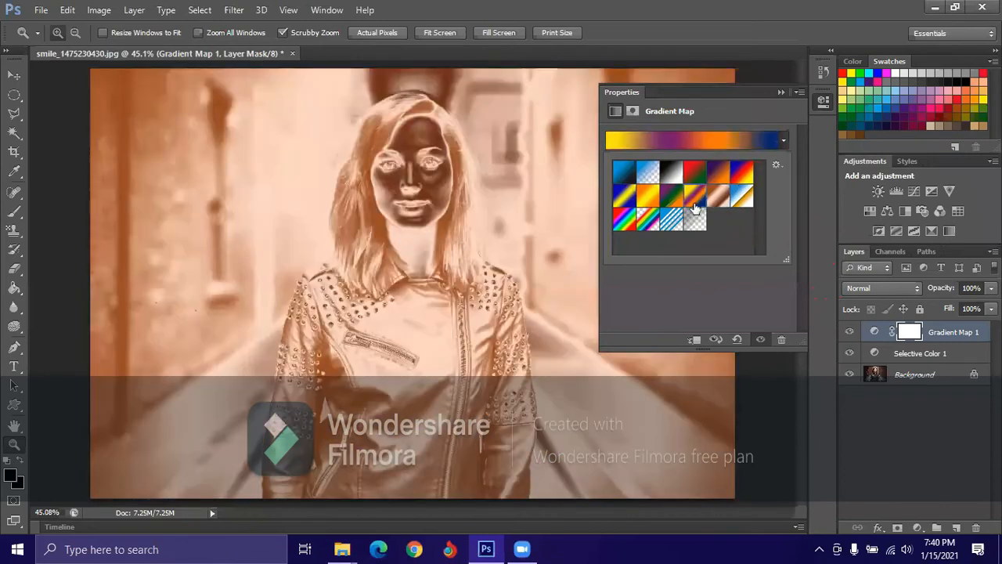
click(667, 205)
click(626, 195)
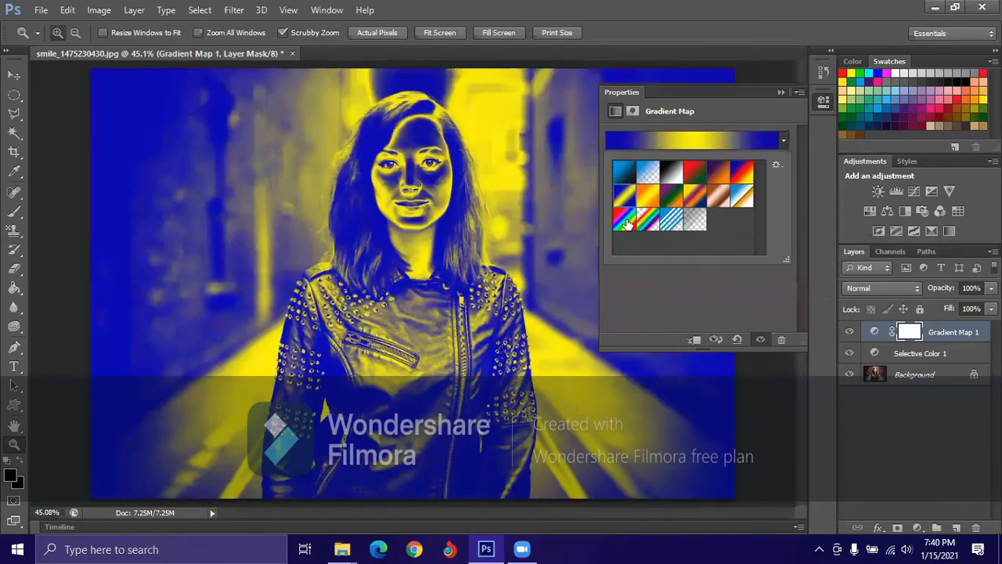
click(625, 220)
click(648, 221)
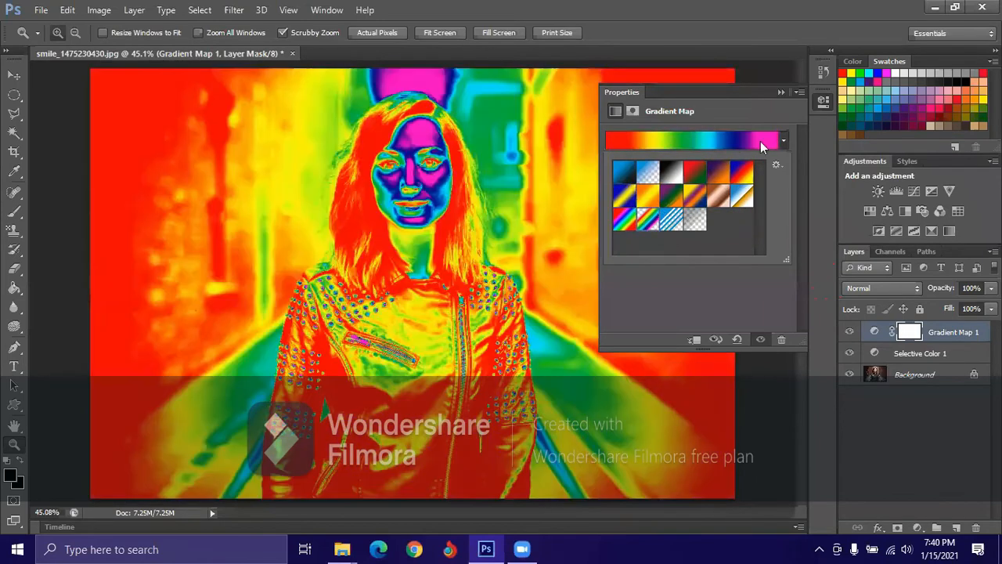
- Delete the Gradient Map's layer mask and remove both the Gradient Map and Selective Color adjustment layers
click(781, 93)
drag(910, 332, 974, 529)
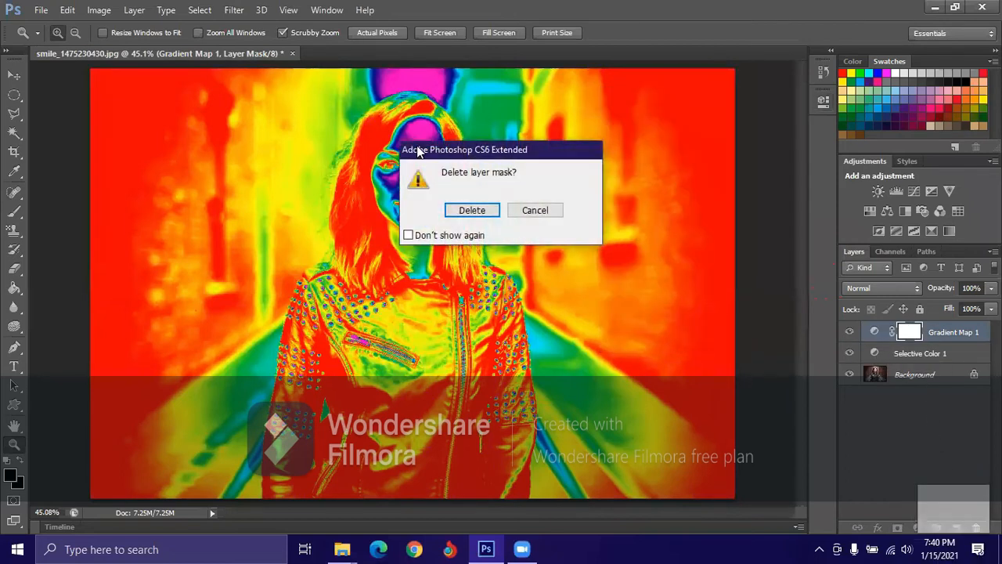
click(471, 209)
drag(945, 350, 975, 528)
drag(917, 331, 976, 528)
- Add a Threshold adjustment layer above the Background, set its threshold level to 44, and delete the layer again
click(920, 526)
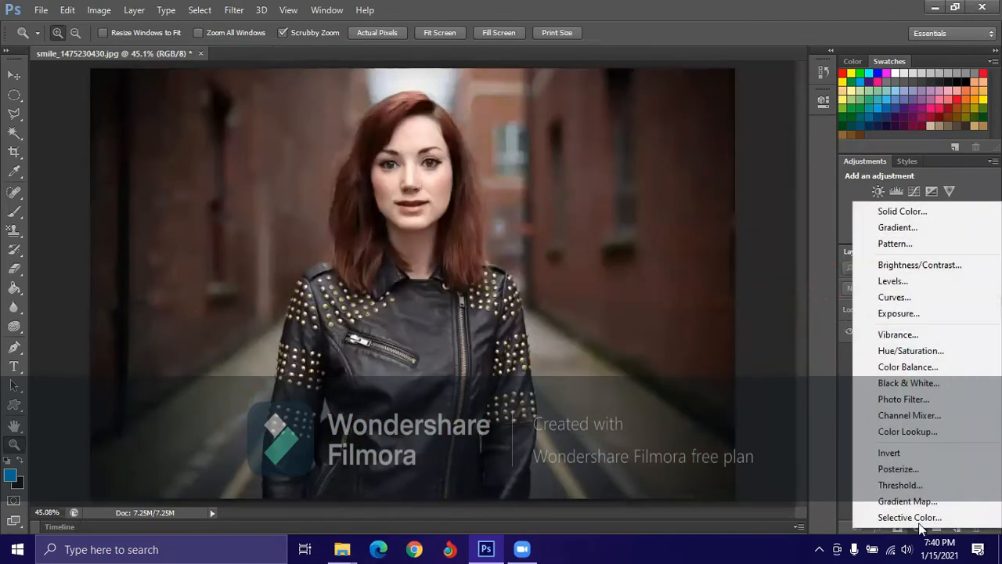
click(896, 485)
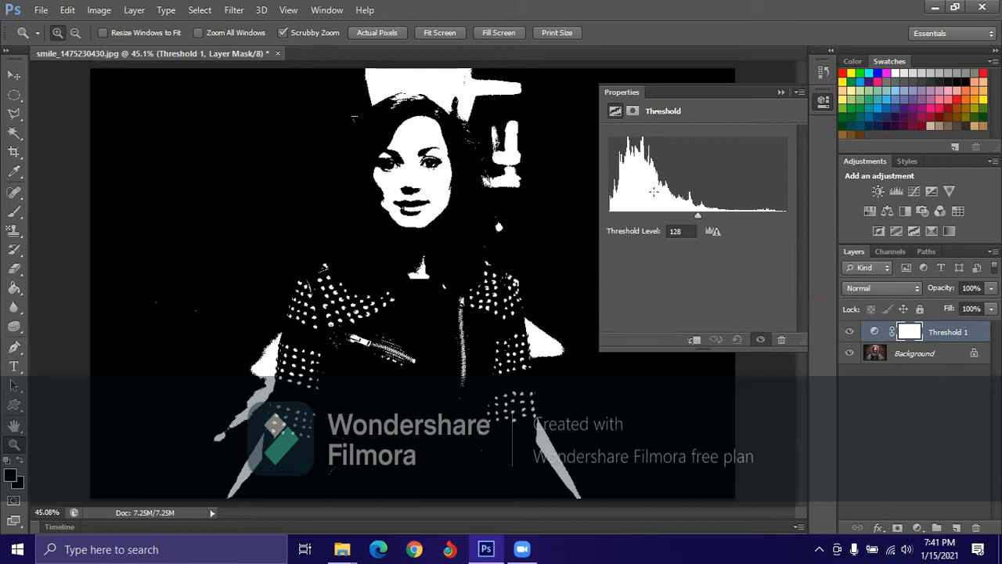
drag(697, 216, 640, 213)
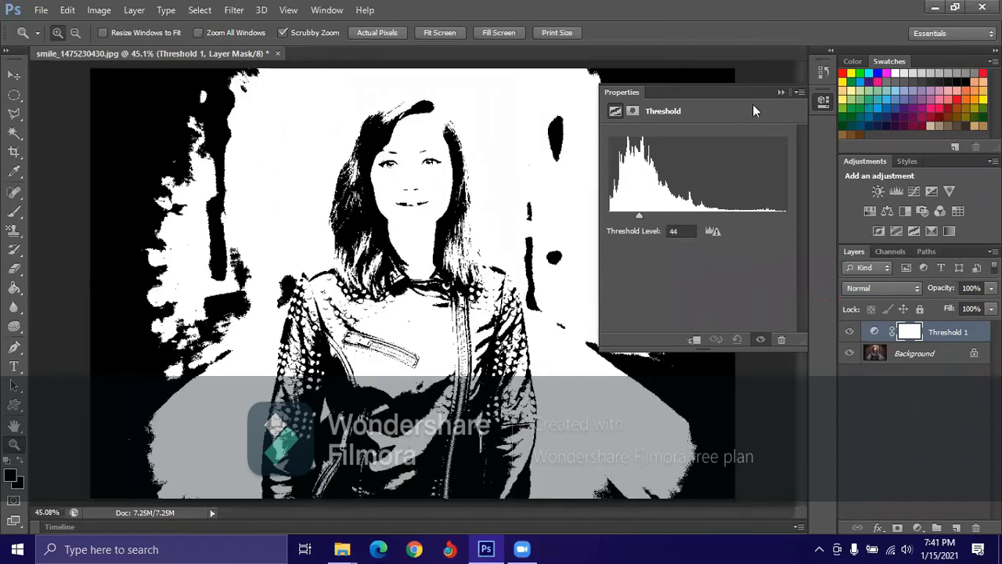
click(823, 99)
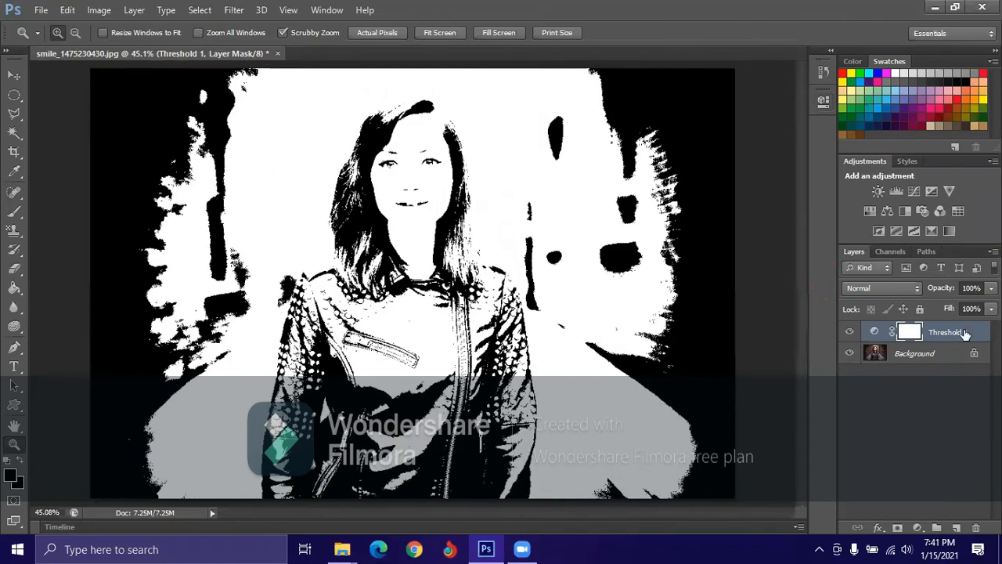
drag(965, 332, 976, 528)
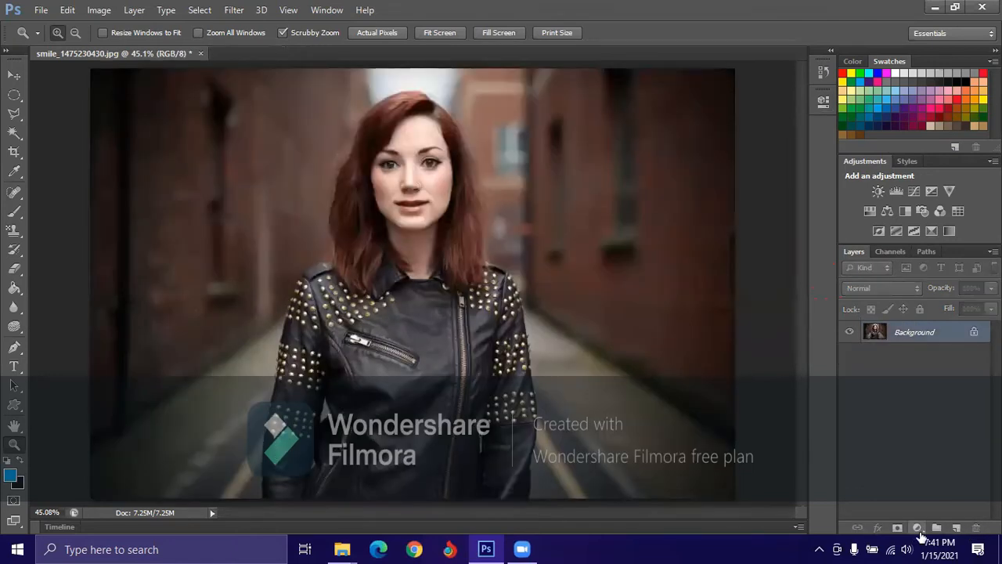
- Add a Posterize adjustment layer above the Background, try different level counts such as 50, and delete the layer again
click(919, 530)
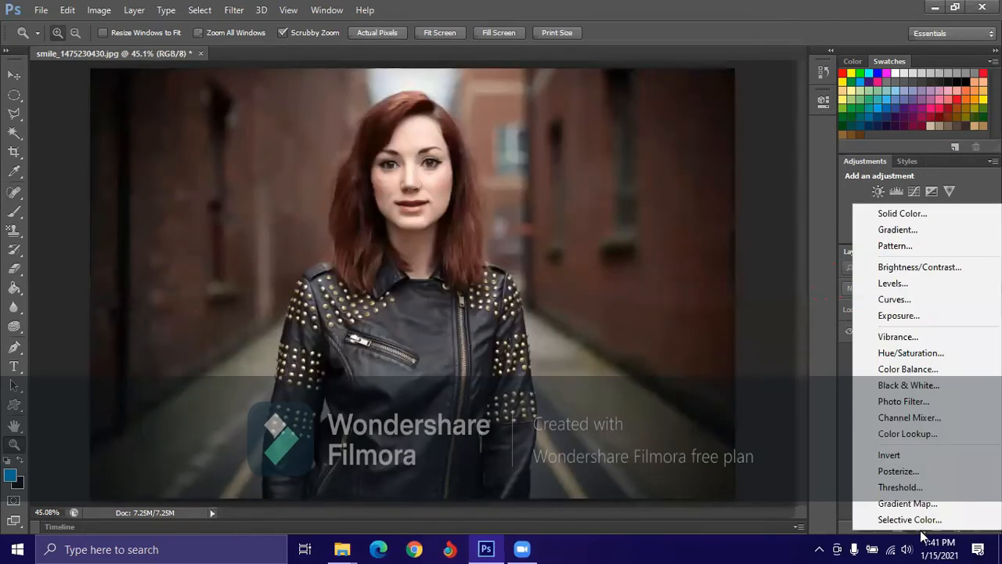
click(885, 473)
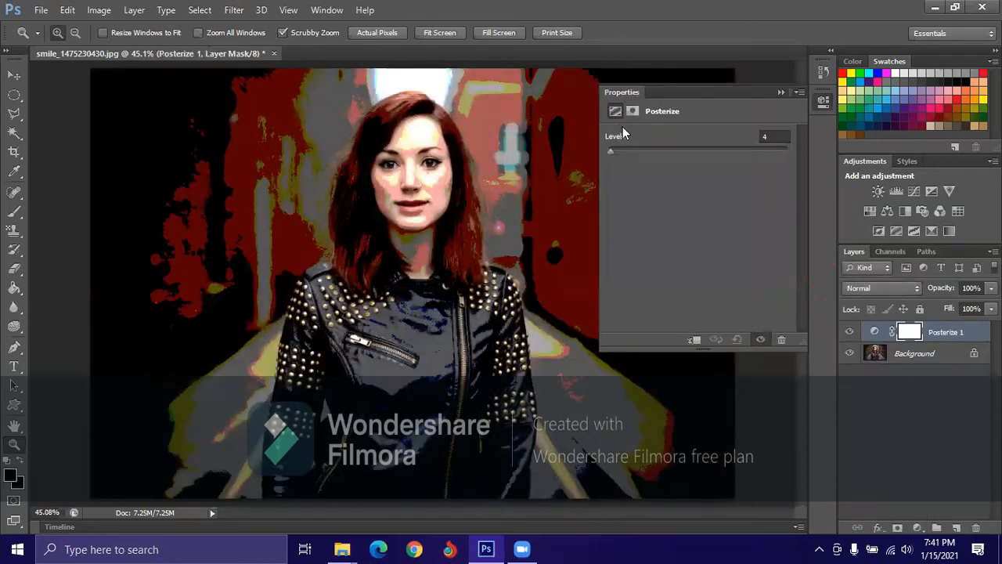
drag(615, 149, 736, 161)
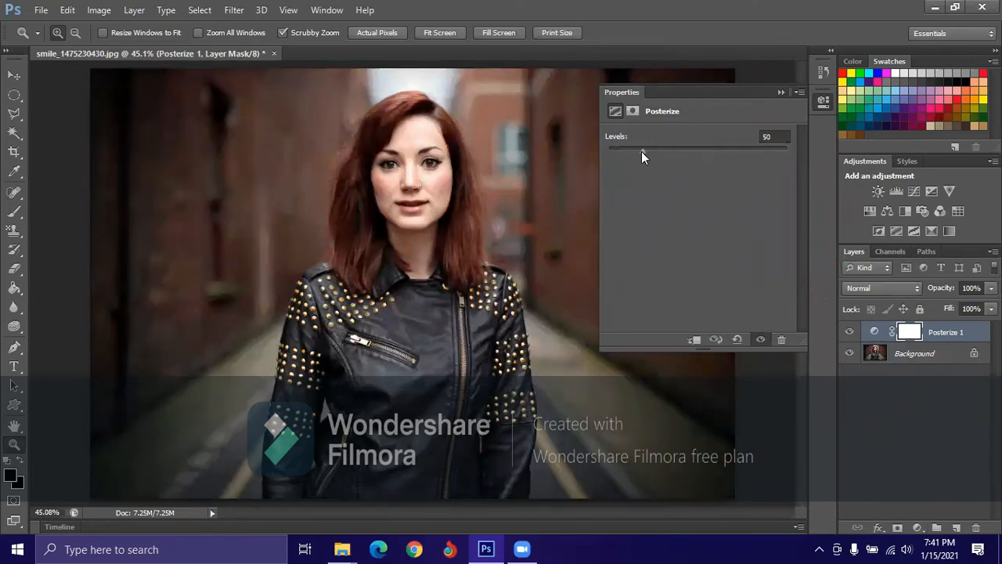
drag(615, 153, 634, 153)
click(780, 92)
drag(933, 341, 976, 533)
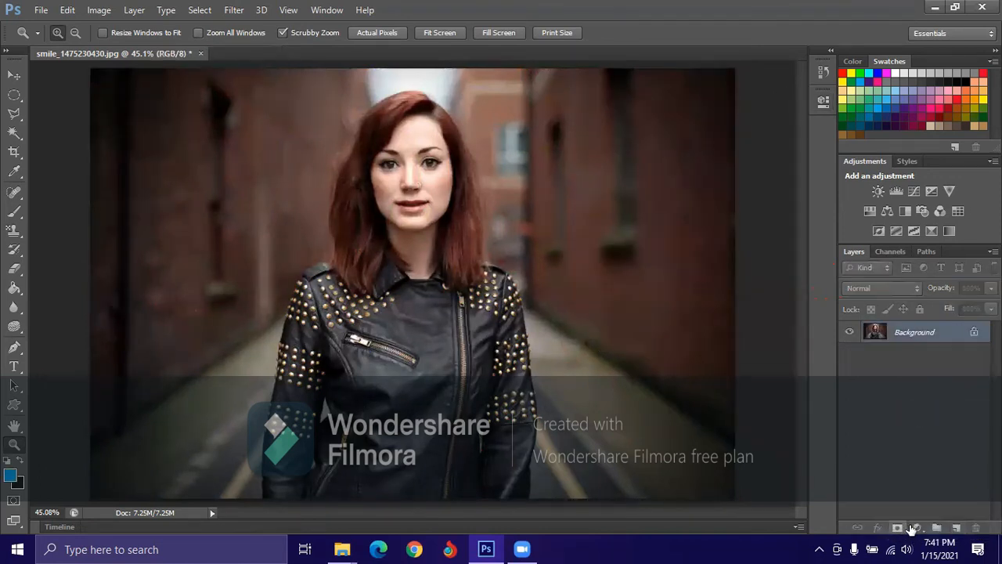
- Add an Invert adjustment layer above the Background
click(918, 529)
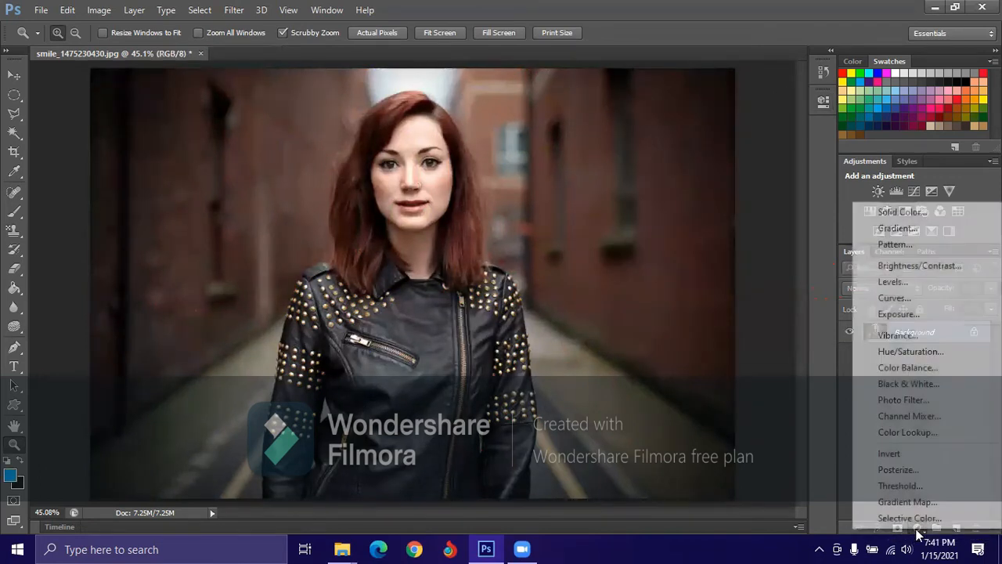
click(881, 454)
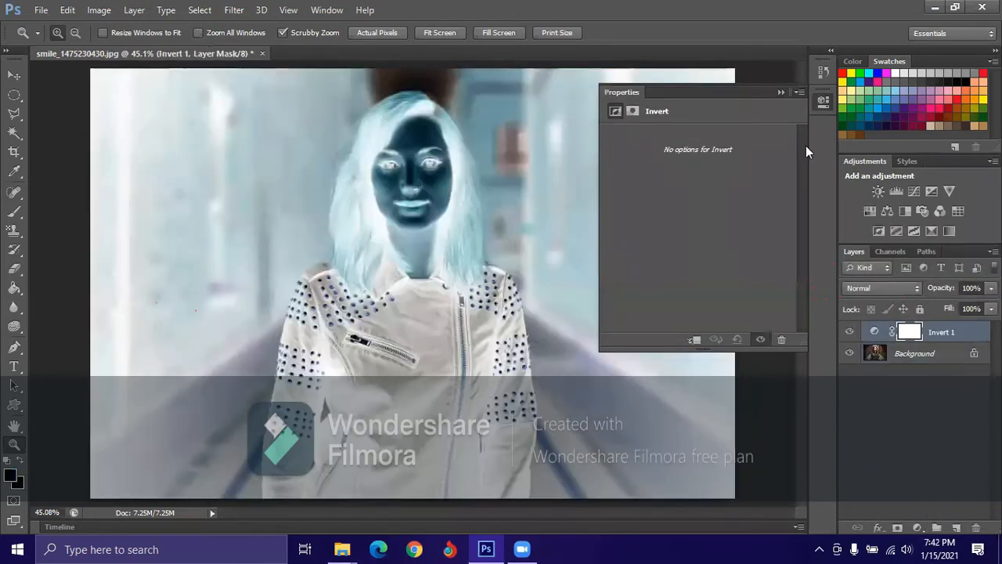
- Compare the photo with the Invert adjustment layer hidden and shown, and delete the Invert layer
click(779, 92)
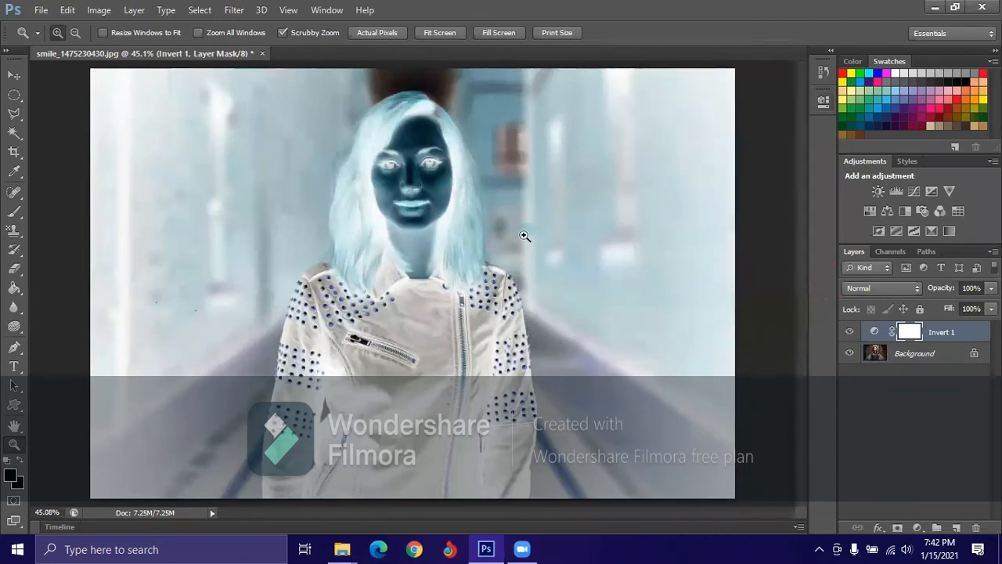
click(849, 332)
click(849, 331)
drag(896, 338, 976, 529)
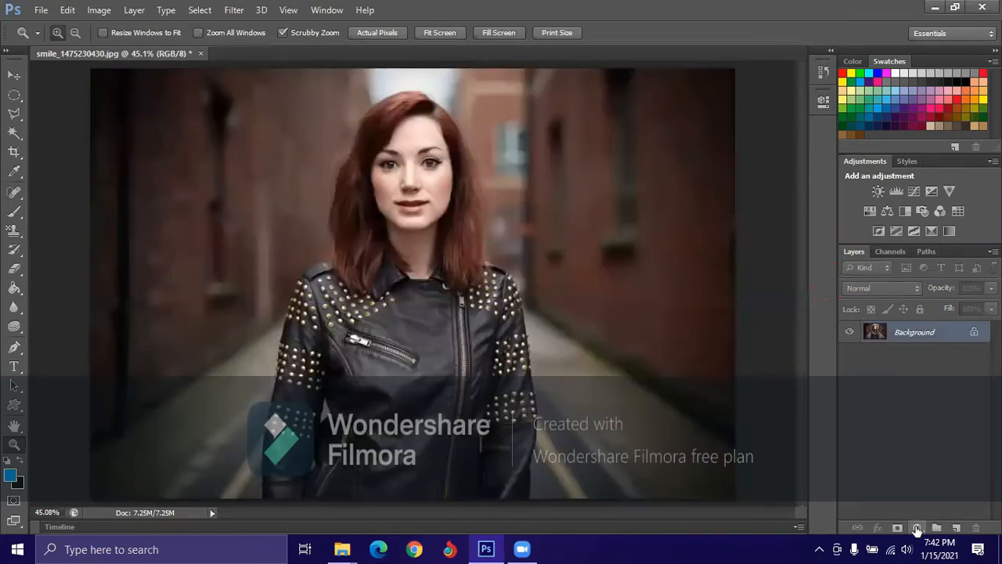
- Add a Color Lookup adjustment layer above the Background, look through its 3D LUT choices, and delete the layer again
click(917, 529)
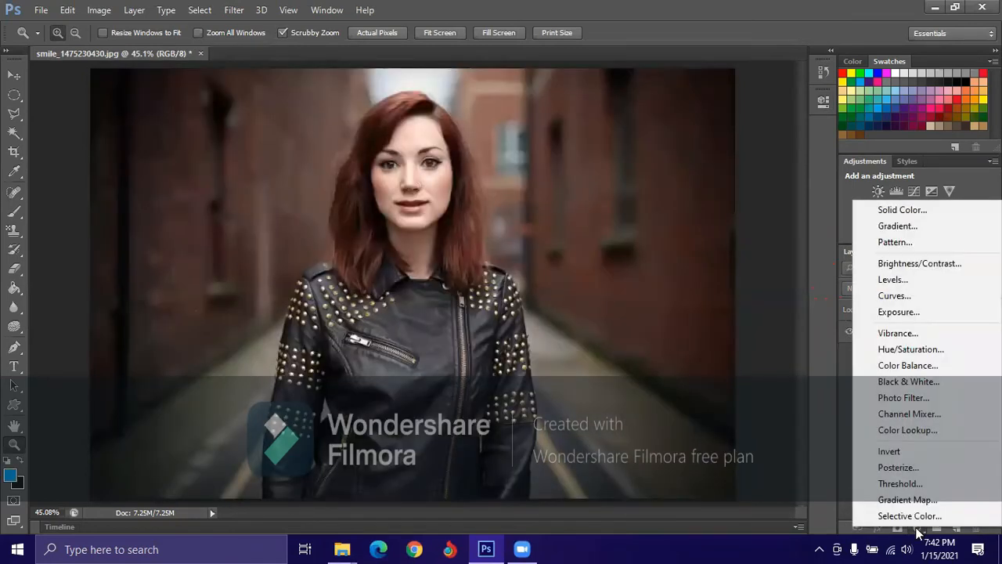
click(885, 429)
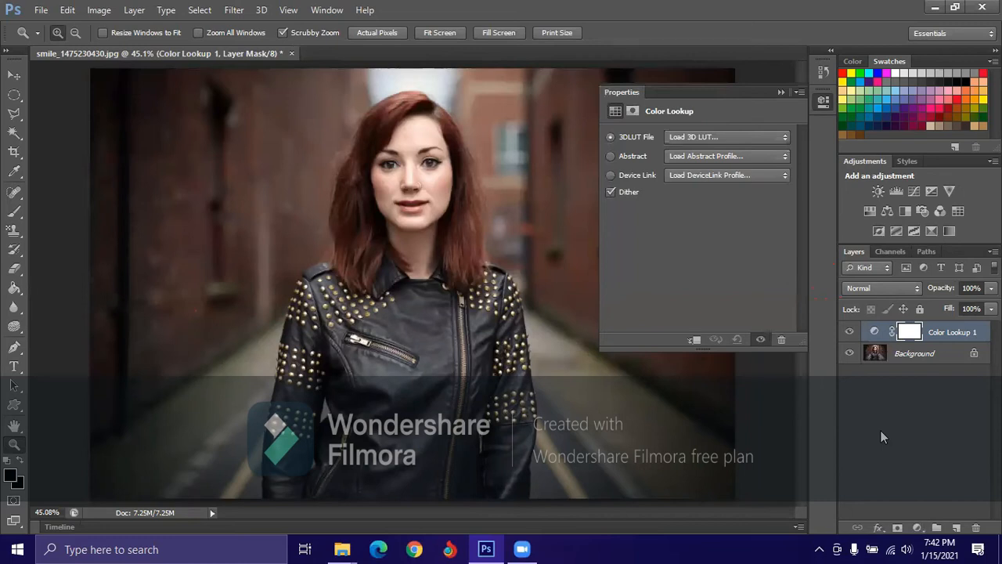
click(693, 137)
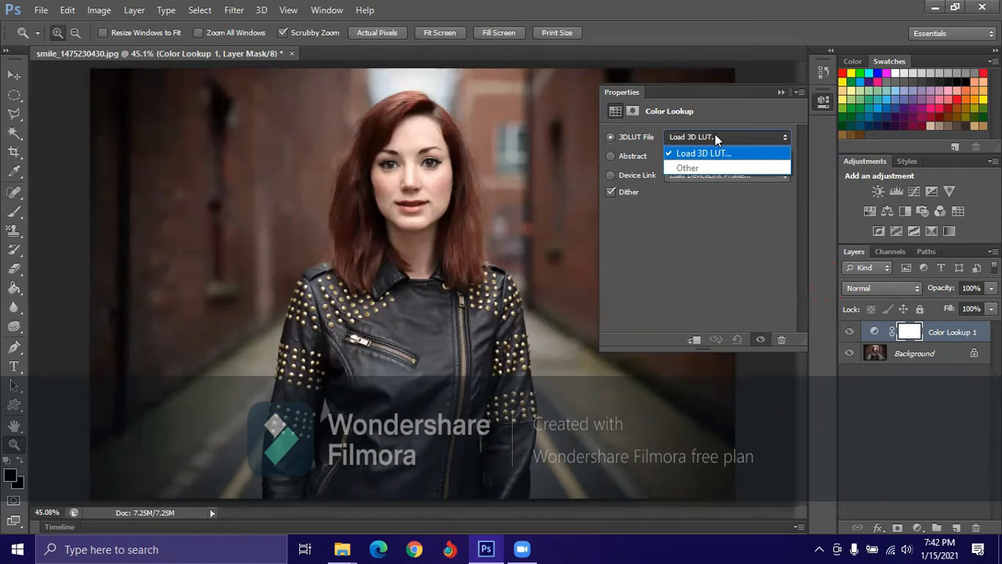
click(780, 91)
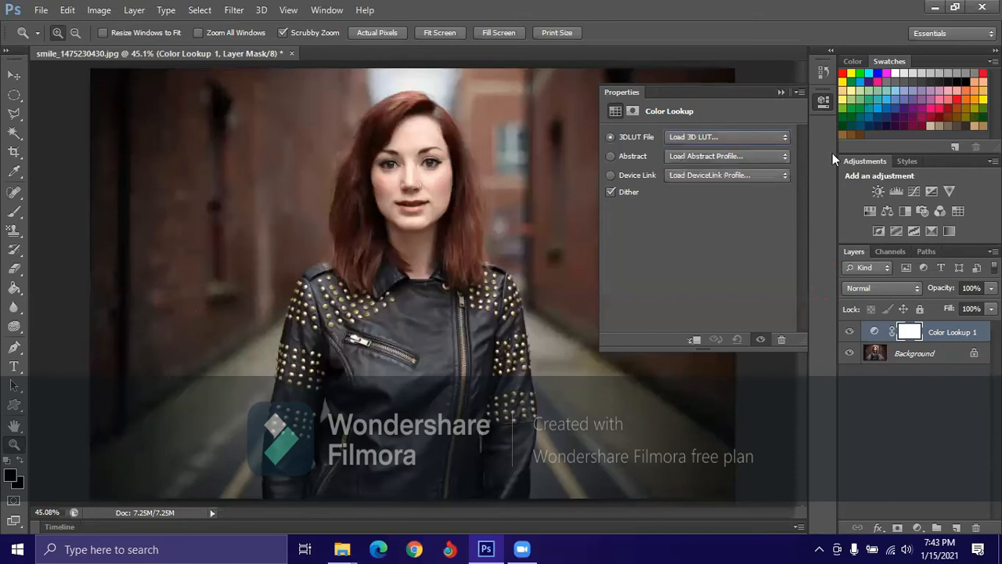
click(780, 93)
drag(956, 333, 972, 535)
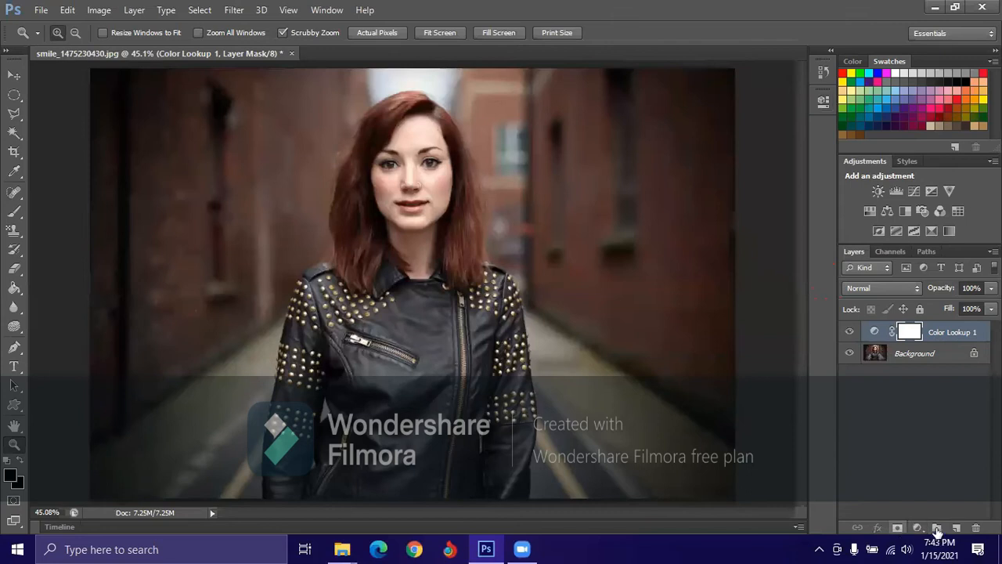
drag(945, 336, 977, 530)
- Add a Channel Mixer adjustment layer above the Background and try its color sliders for the Red output channel, setting red to +101%
click(924, 525)
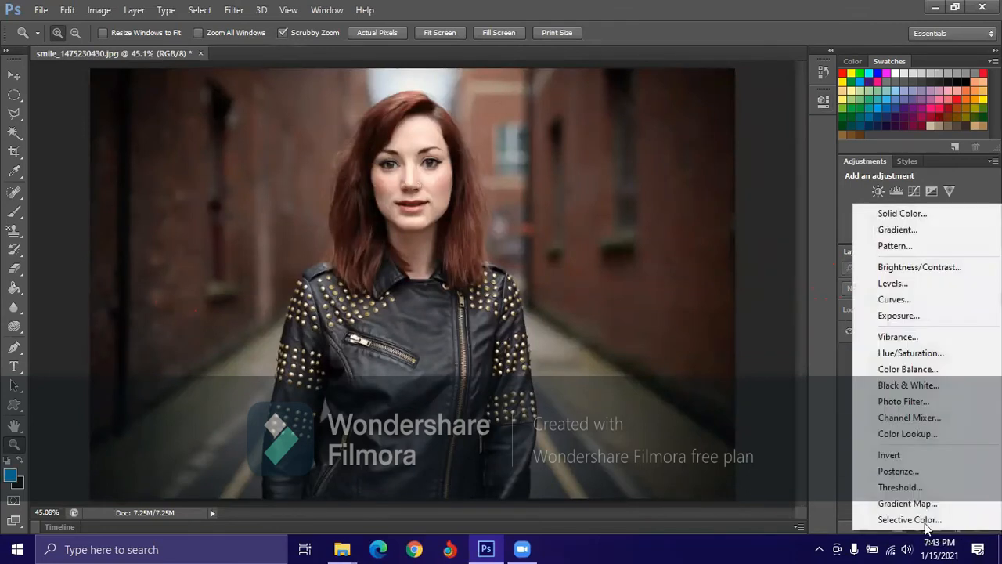
click(906, 420)
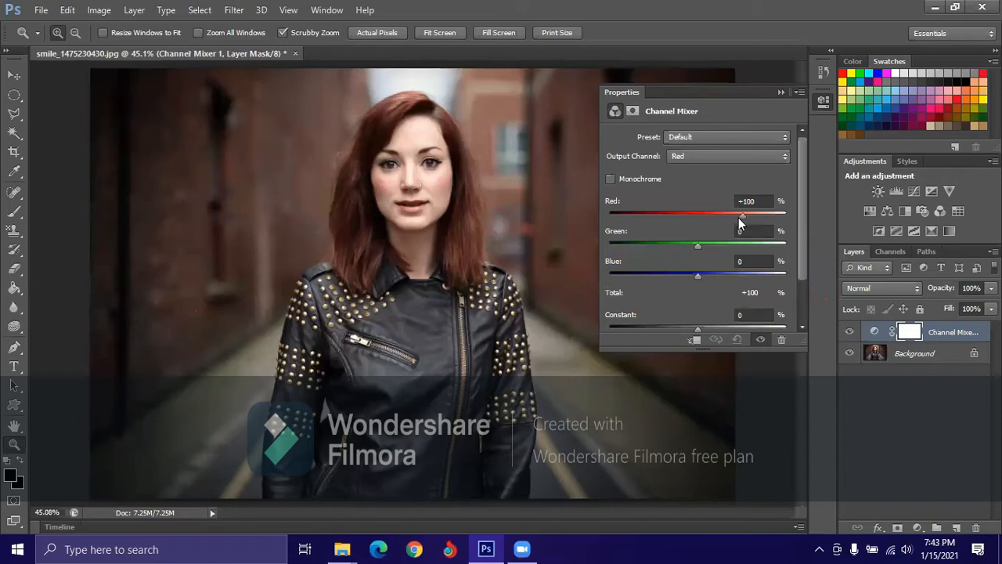
drag(742, 217, 699, 254)
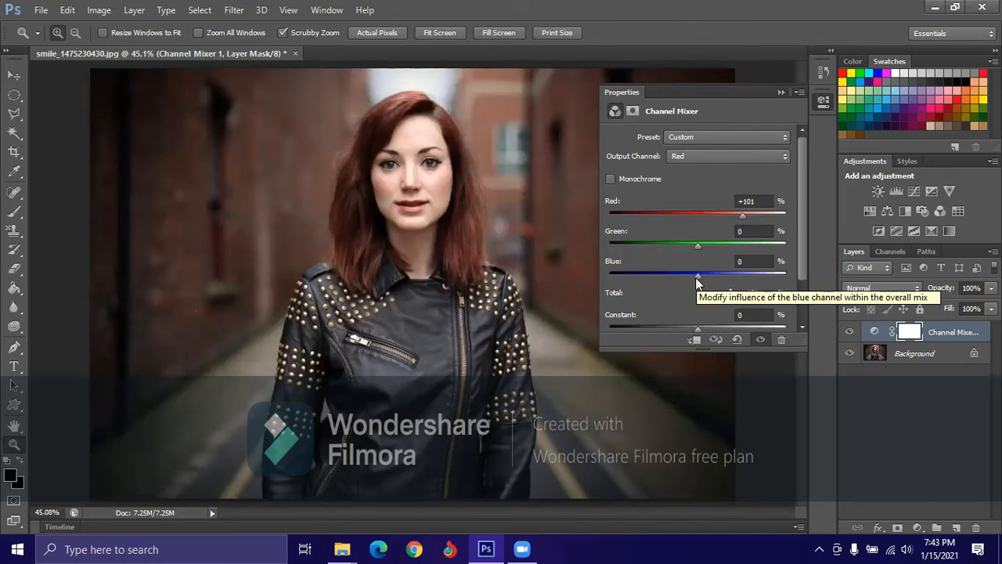
mouse_move(695, 277)
mouse_down()
mouse_move(773, 291)
mouse_move(640, 324)
mouse_move(699, 295)
mouse_up()
- Try the Channel Mixer's red slider in the Green output channel, go through the Red, Green and Blue outputs, and delete the layer
click(700, 161)
click(691, 183)
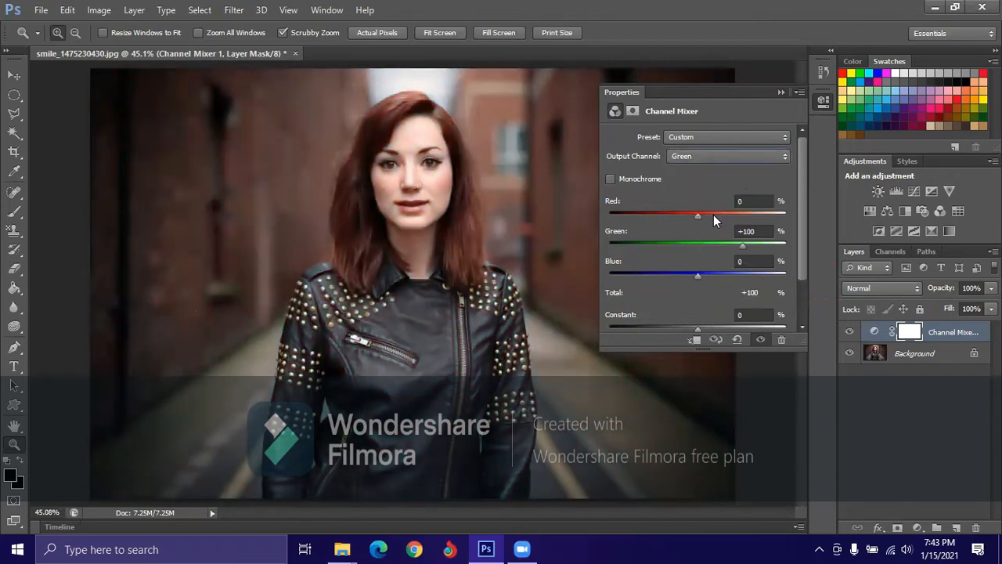
mouse_move(697, 215)
mouse_down()
mouse_move(713, 215)
mouse_move(673, 216)
mouse_move(712, 230)
mouse_move(698, 230)
mouse_up()
click(741, 134)
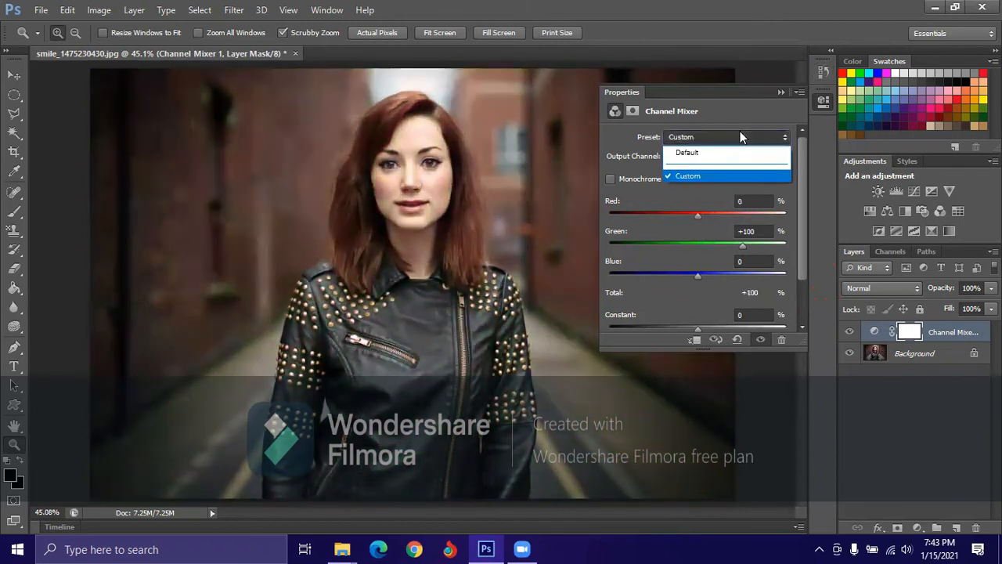
click(732, 141)
click(731, 156)
click(717, 167)
click(715, 159)
click(708, 184)
click(707, 156)
click(701, 194)
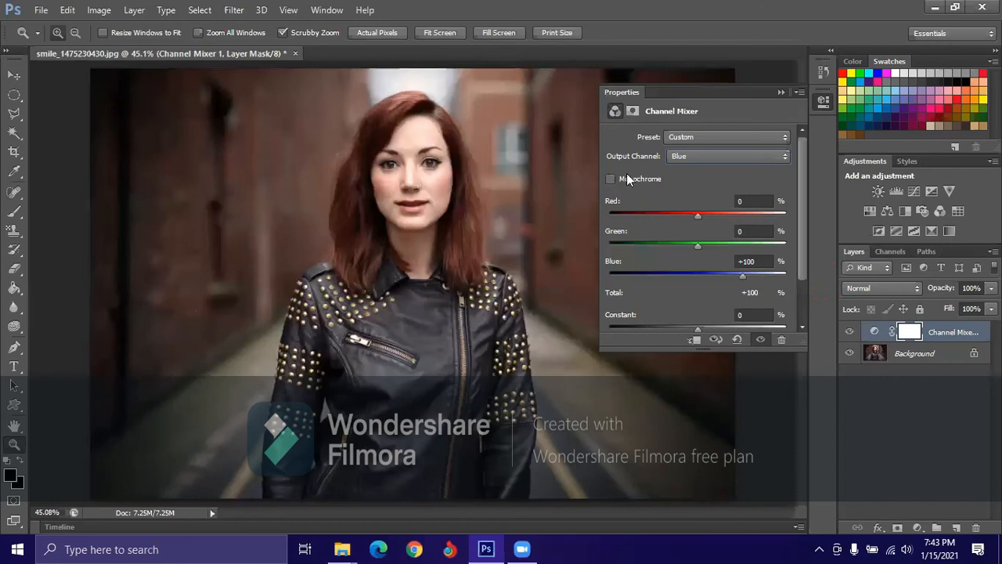
click(780, 91)
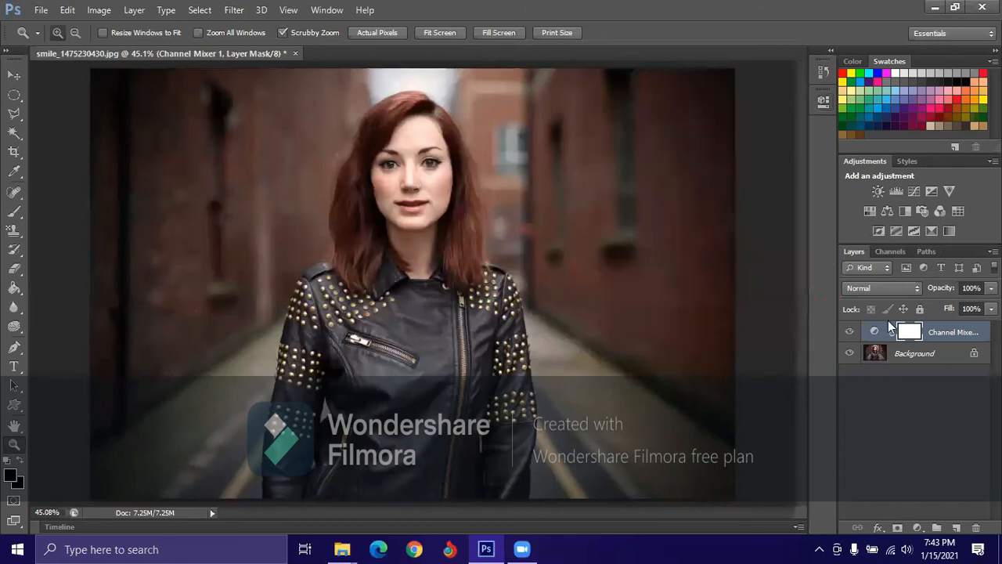
drag(887, 331, 976, 526)
- Add a Photo Filter adjustment layer above the Background and try the Warming Filter (LBA), Cooling Filter (LBB), Red and Yellow filters
click(920, 527)
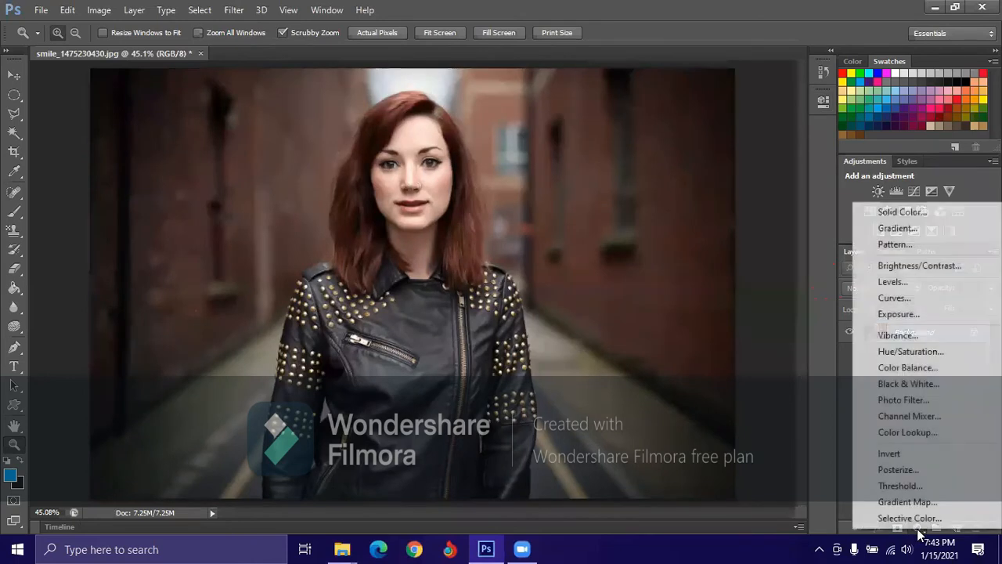
click(888, 401)
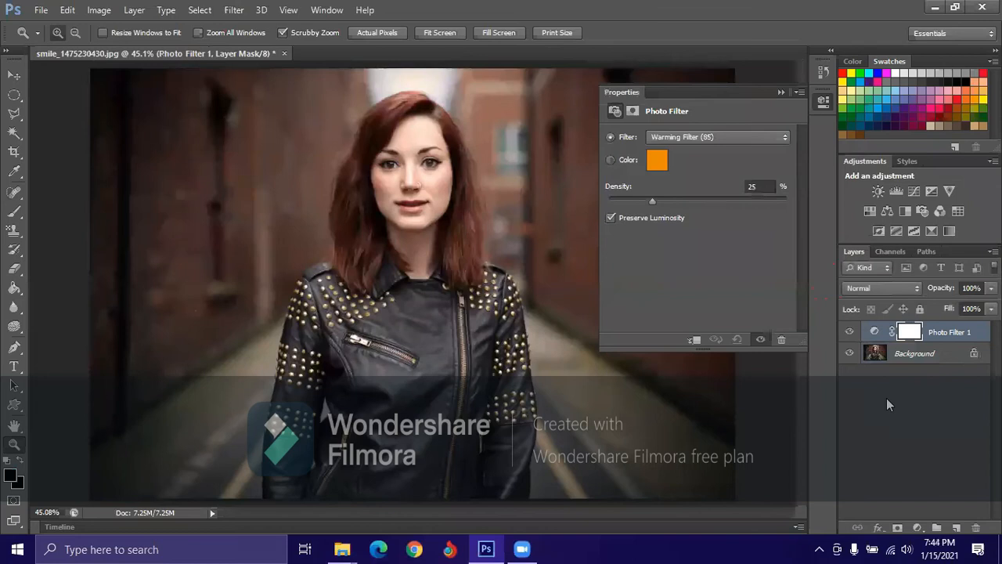
click(763, 138)
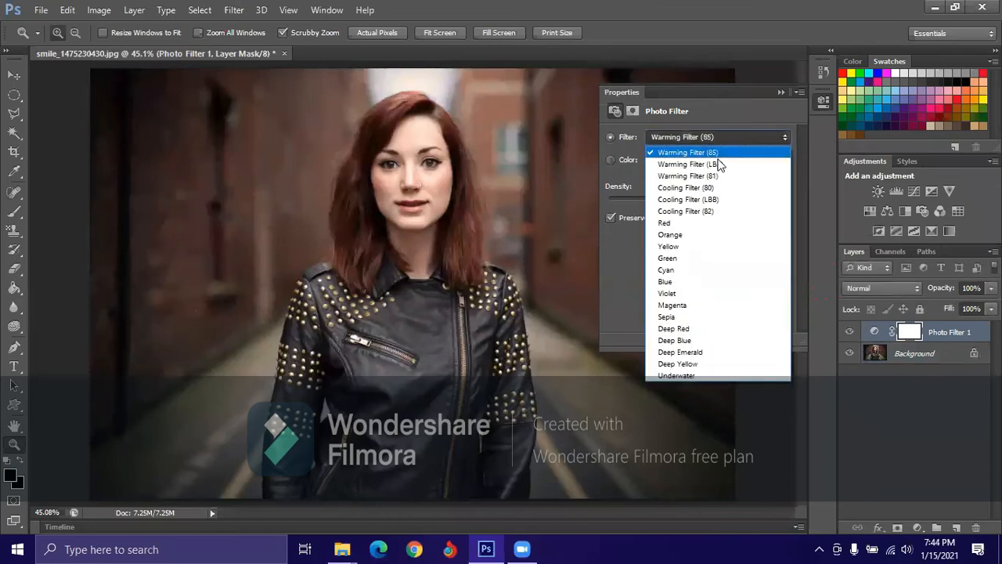
click(716, 165)
click(698, 137)
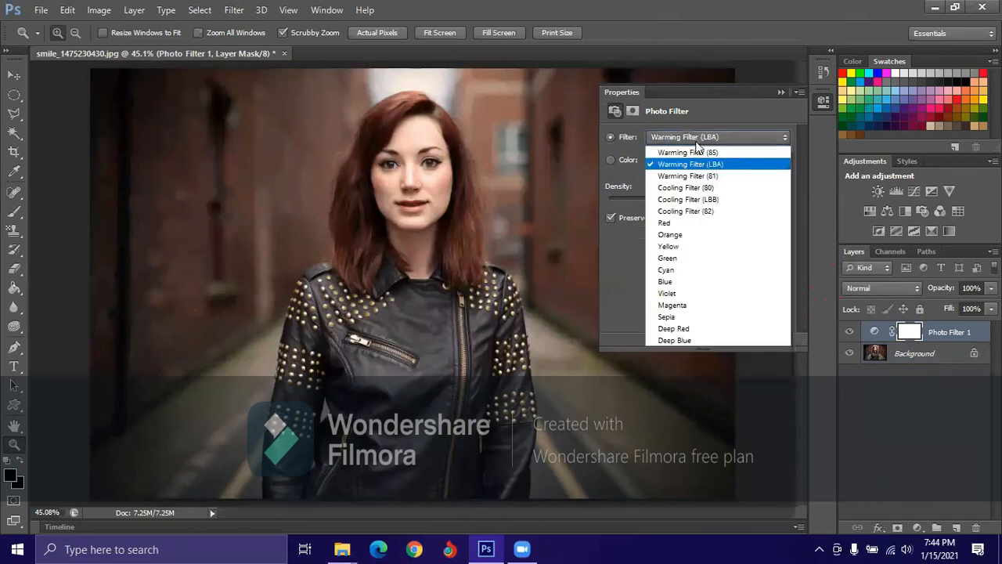
click(689, 196)
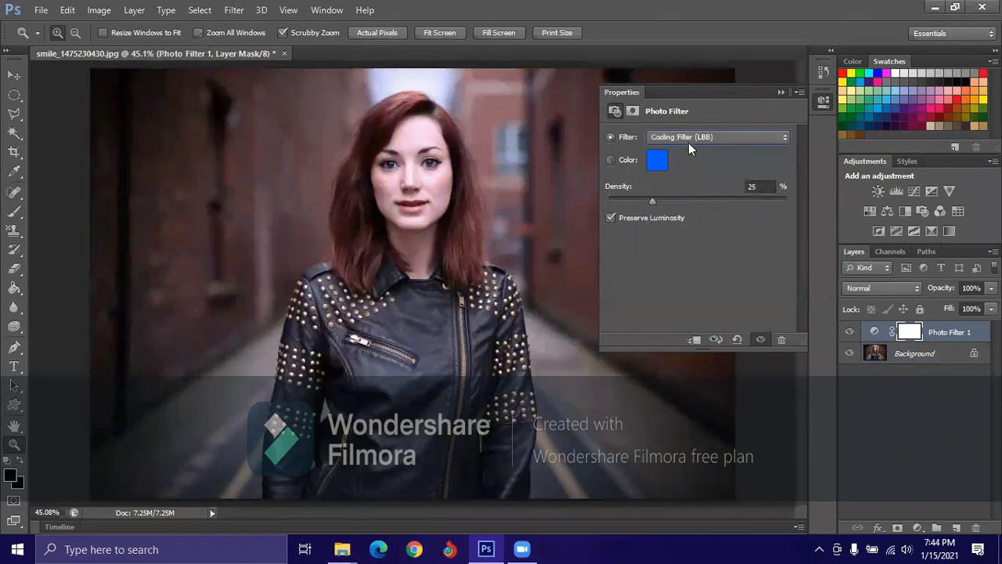
click(688, 138)
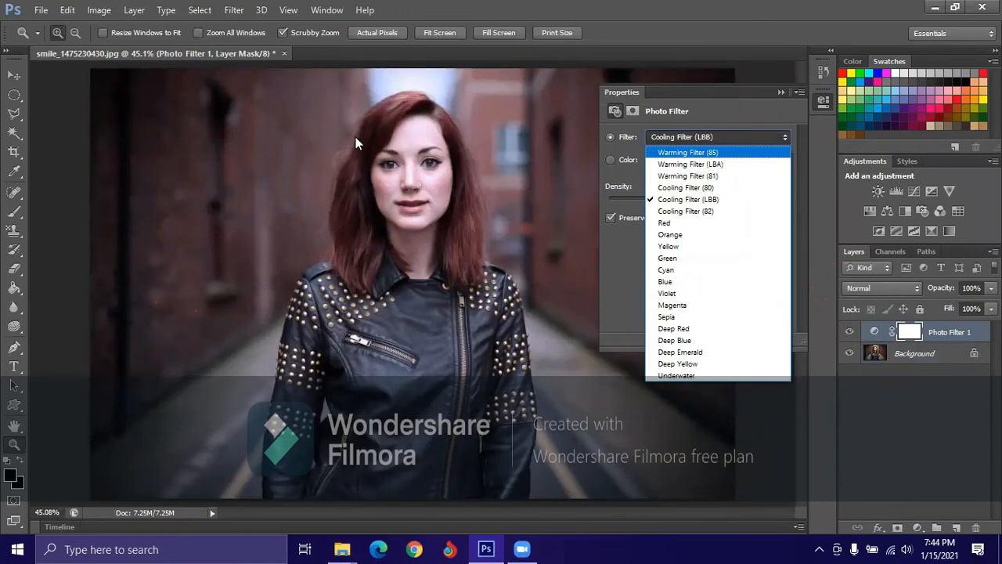
click(695, 222)
click(703, 140)
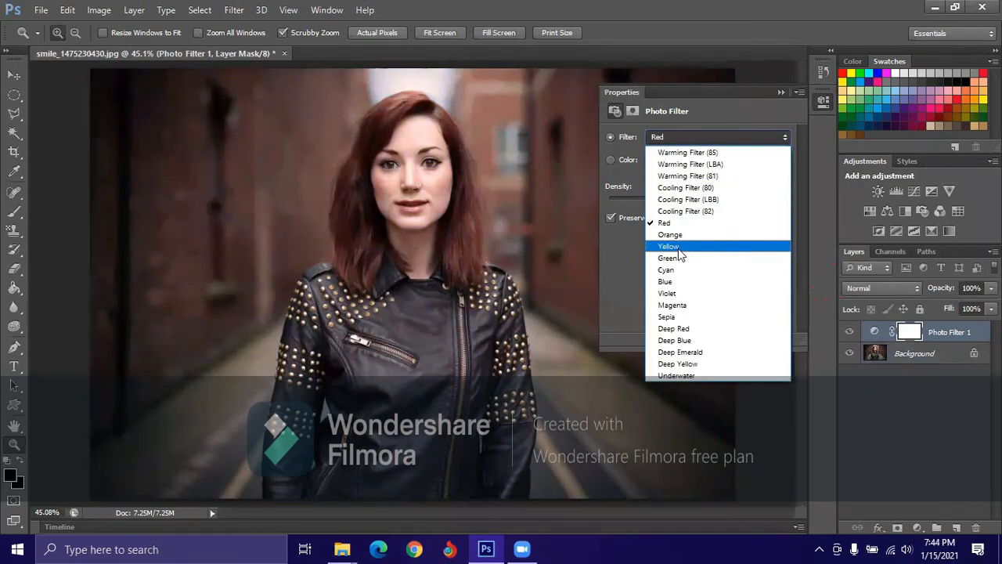
click(670, 246)
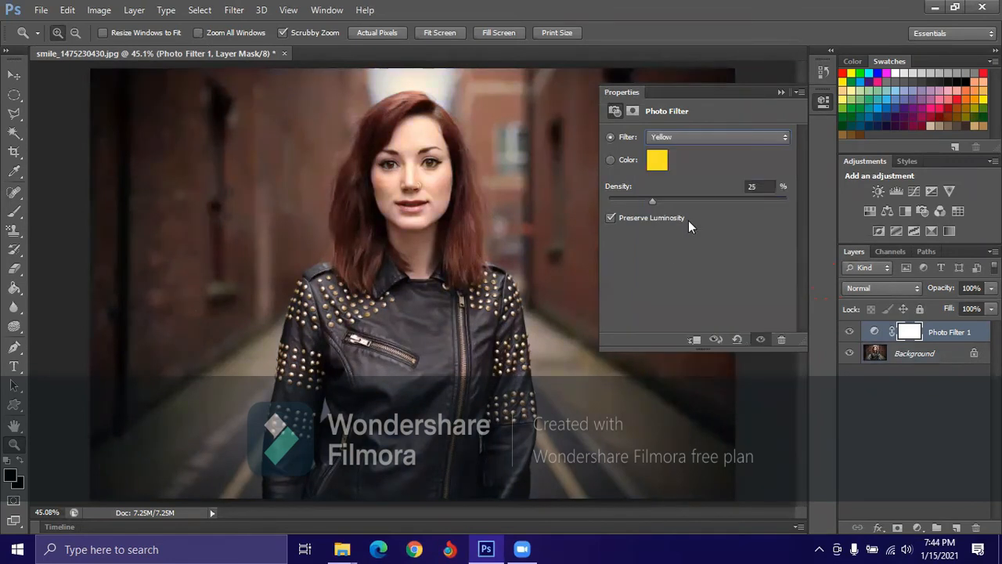
- Try the Magenta and Cooling Filter (LBB) presets on the Photo Filter layer and choose Deep Yellow
click(708, 140)
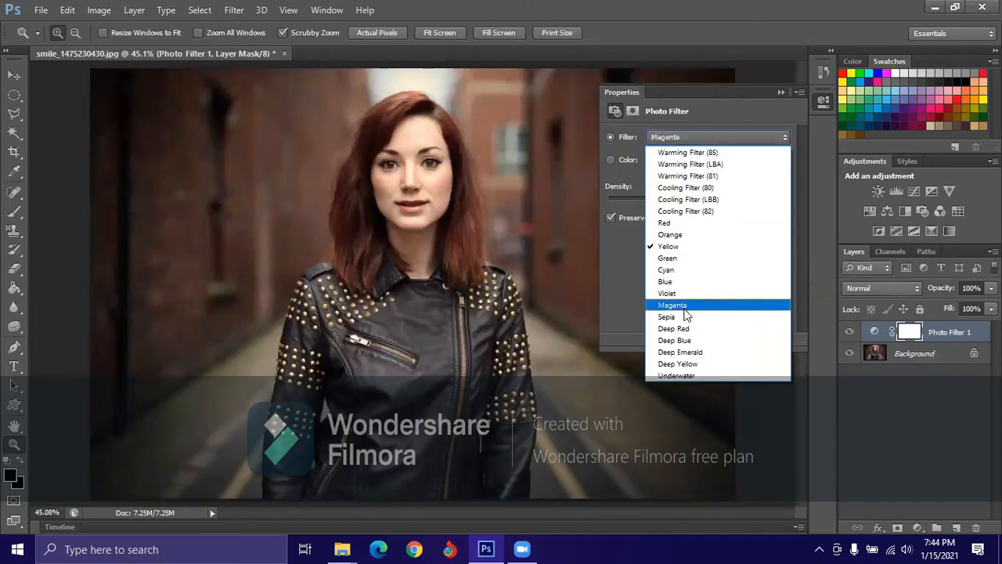
click(681, 305)
click(700, 138)
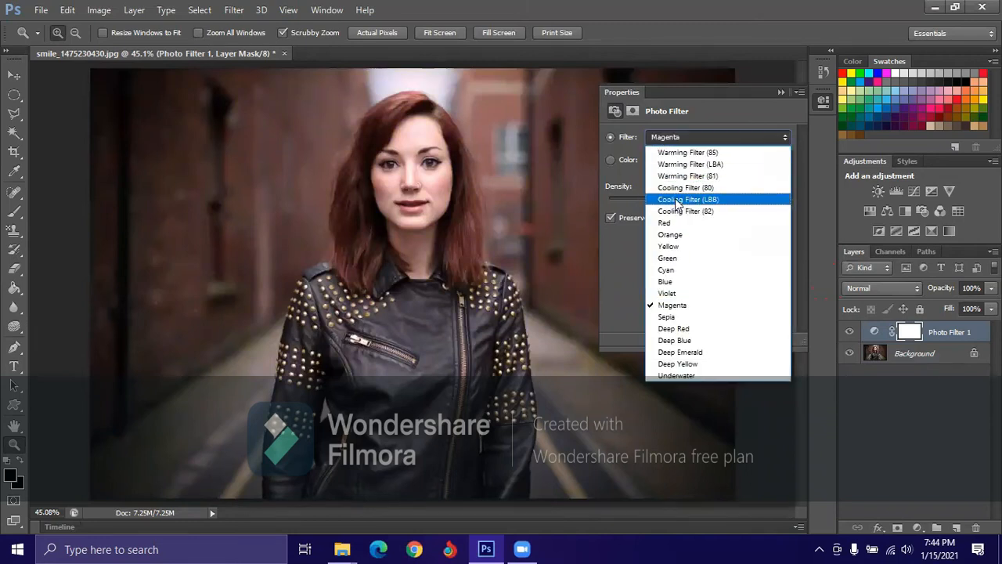
click(676, 193)
click(683, 138)
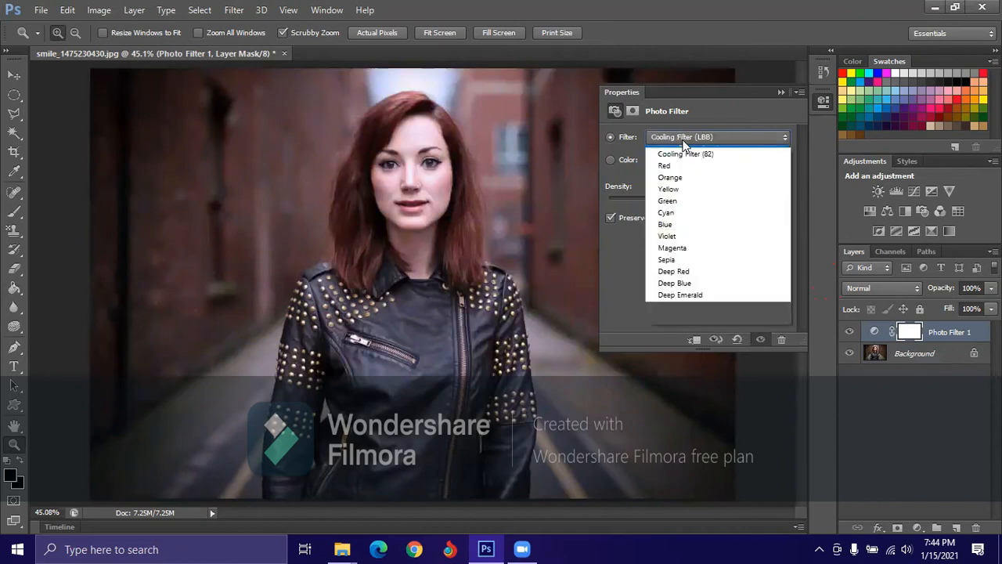
click(671, 364)
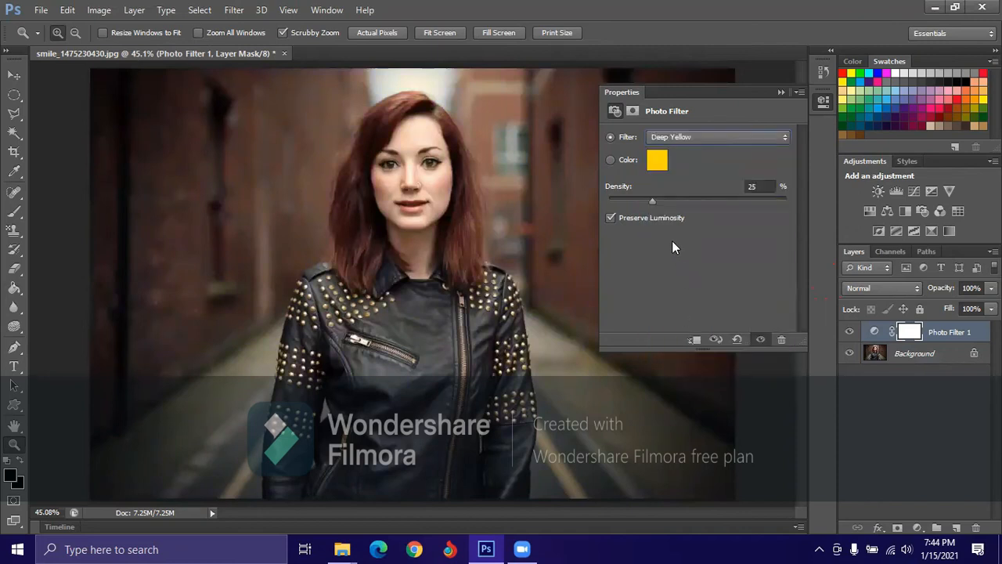
- Set the Photo Filter's density to 19% and its custom color to purple 731ef2
drag(652, 201, 684, 211)
drag(771, 213, 626, 213)
click(656, 163)
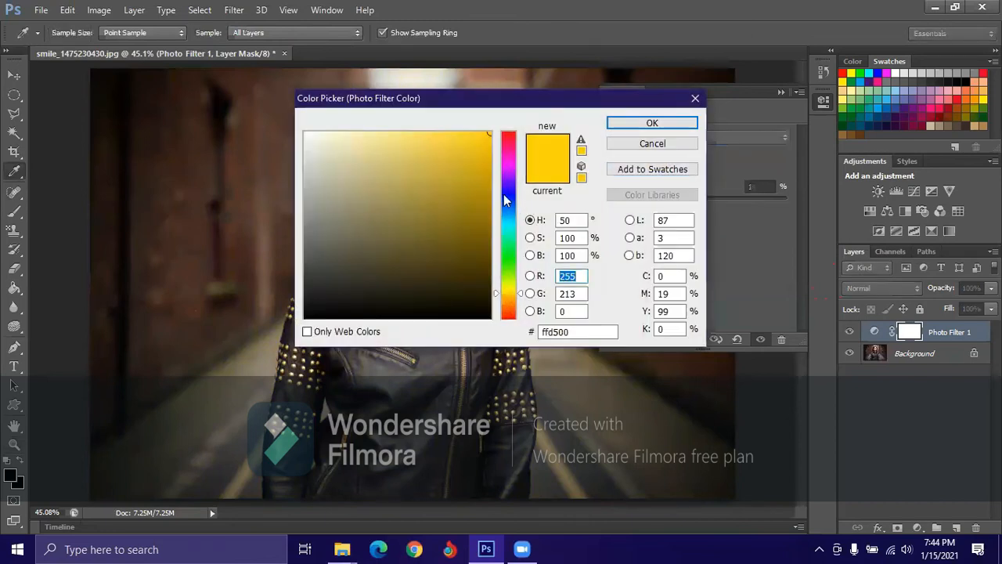
click(508, 182)
click(467, 140)
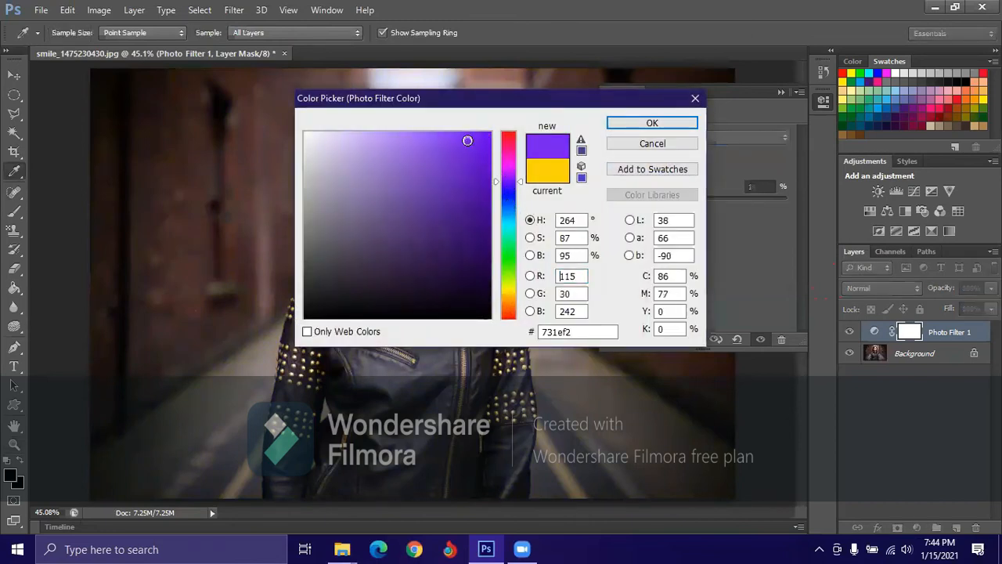
click(630, 123)
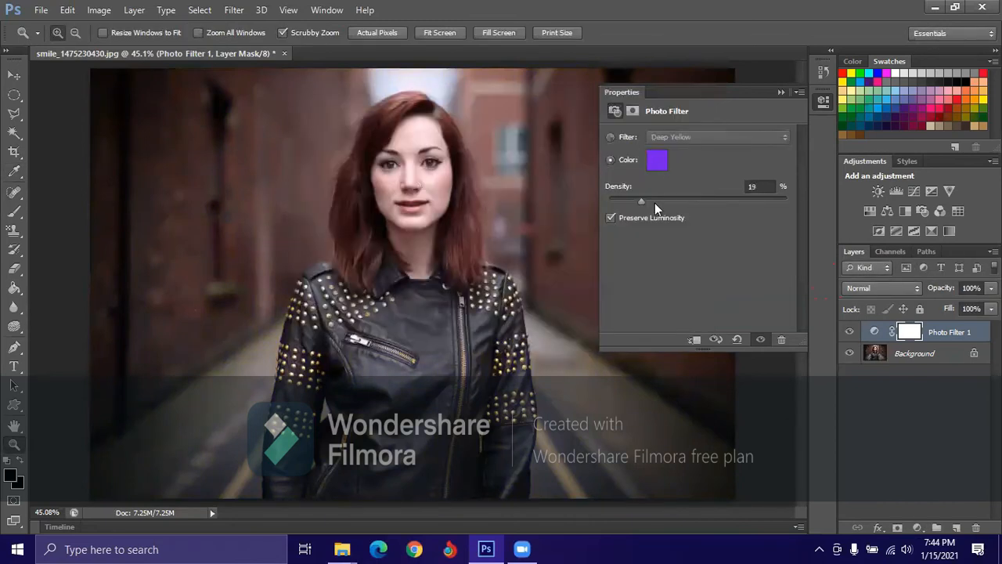
- Raise the Photo Filter's density slightly and change its custom color to magenta f114df
mouse_move(640, 203)
mouse_down()
mouse_move(701, 206)
mouse_move(648, 196)
mouse_up()
click(654, 165)
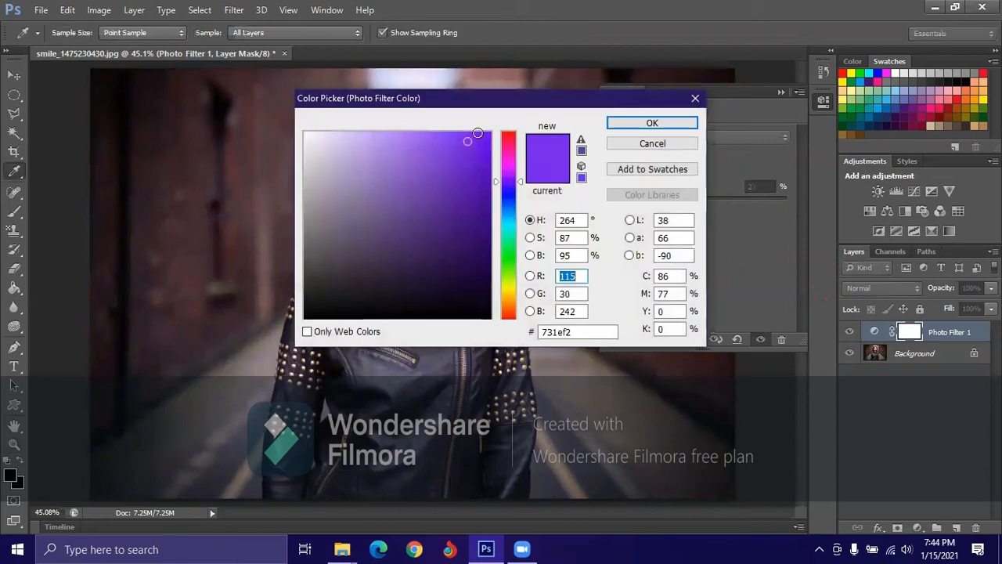
click(506, 160)
click(475, 141)
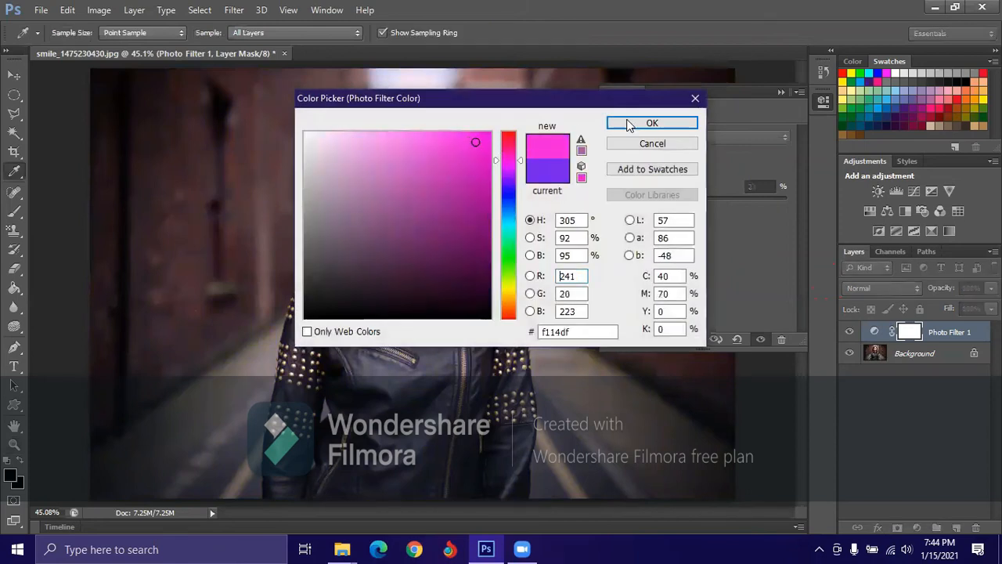
click(631, 125)
- Try low and high densities for the magenta Photo Filter, ending at about 38%, and delete the adjustment layer
drag(652, 202, 681, 202)
drag(760, 207, 784, 204)
drag(708, 203, 595, 211)
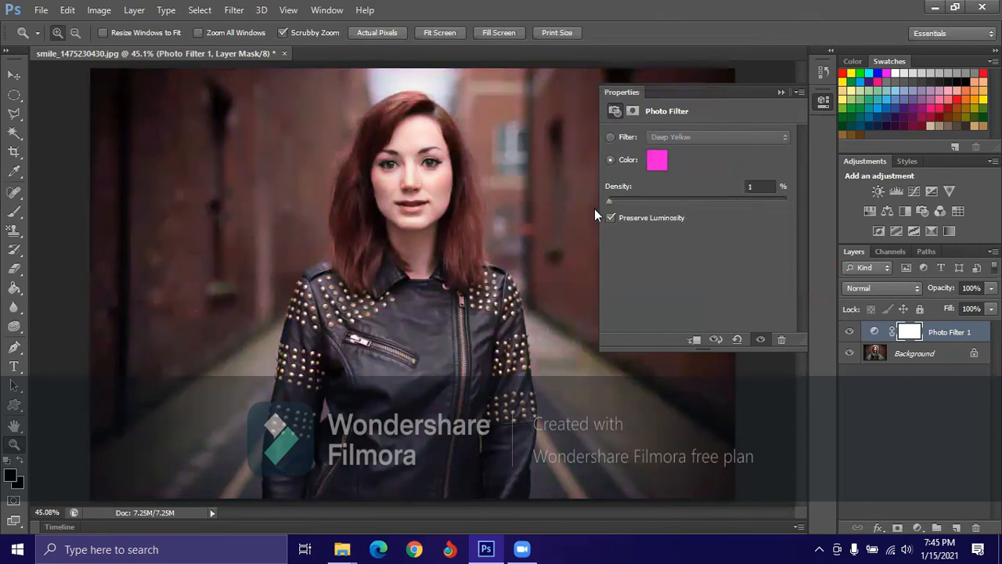
mouse_move(663, 199)
mouse_down()
mouse_move(706, 199)
mouse_move(674, 199)
mouse_up()
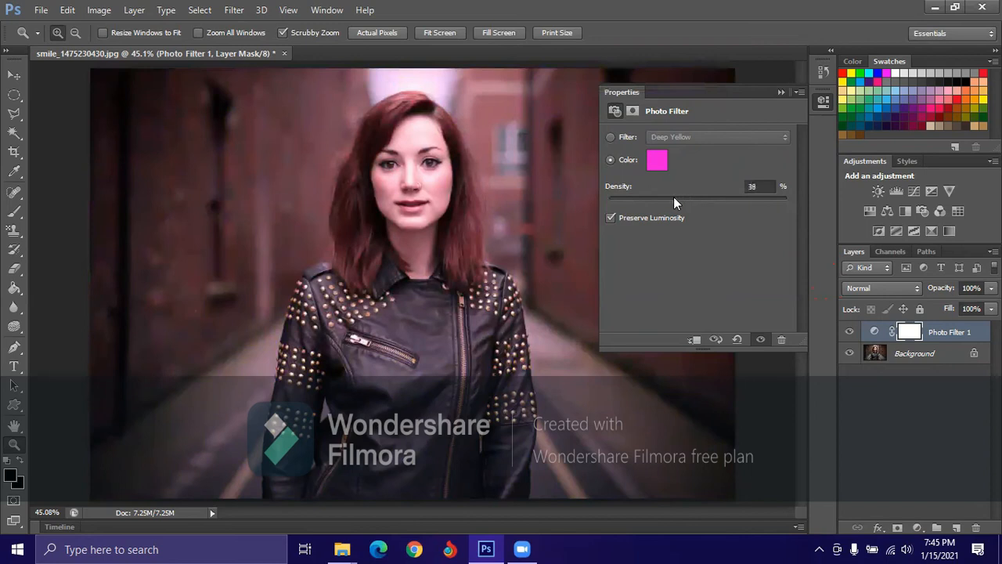
click(781, 93)
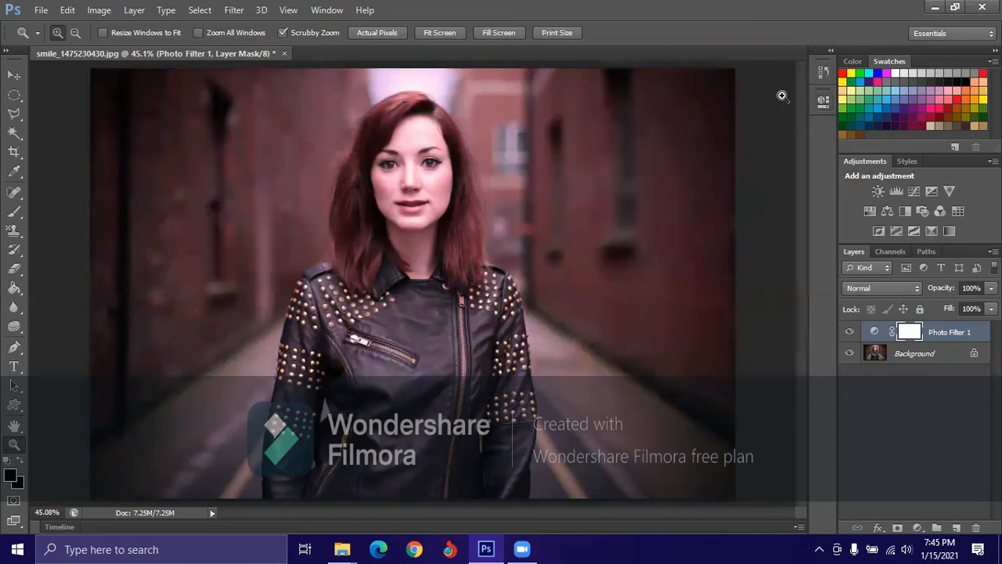
drag(880, 335, 978, 533)
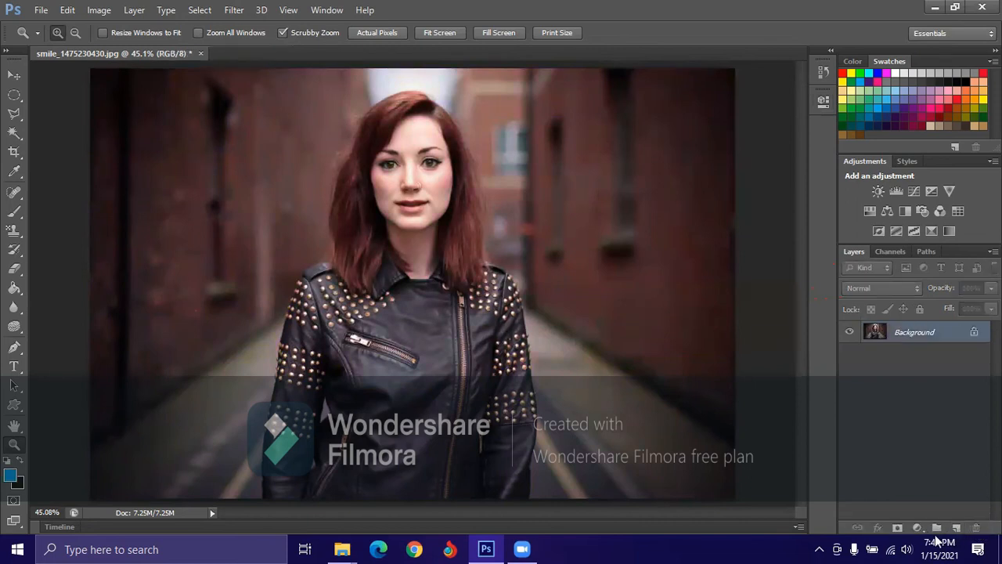
- Try a Black & White adjustment layer with Reds 9, Yellows 36, Greens 98, Cyans -2 and Blues 2, and delete it
click(923, 529)
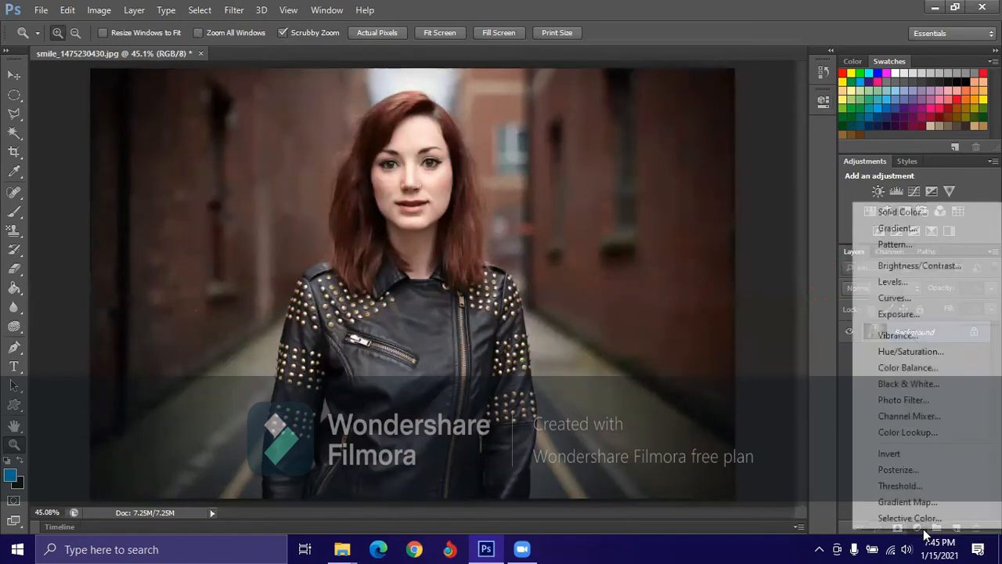
click(907, 384)
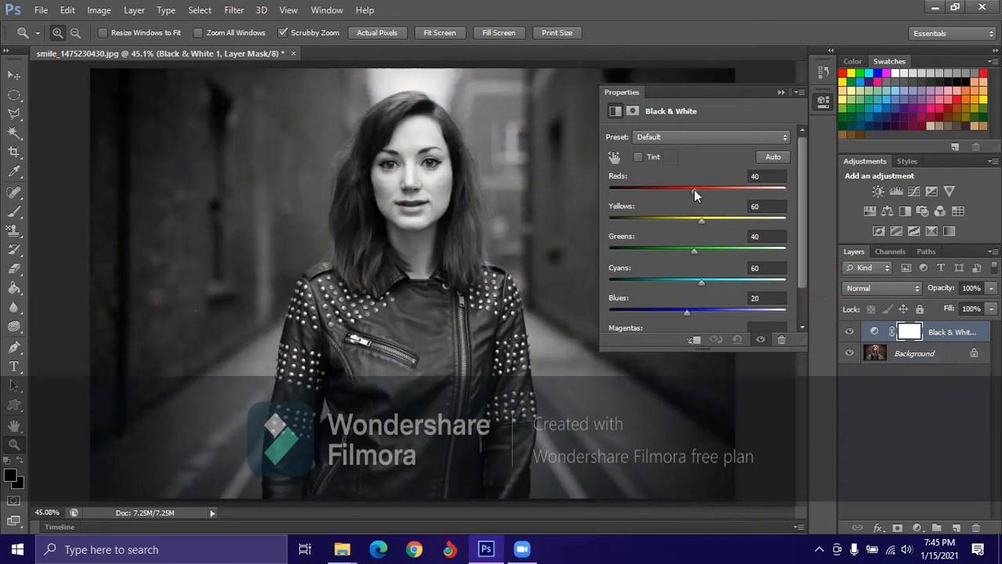
drag(693, 191, 730, 298)
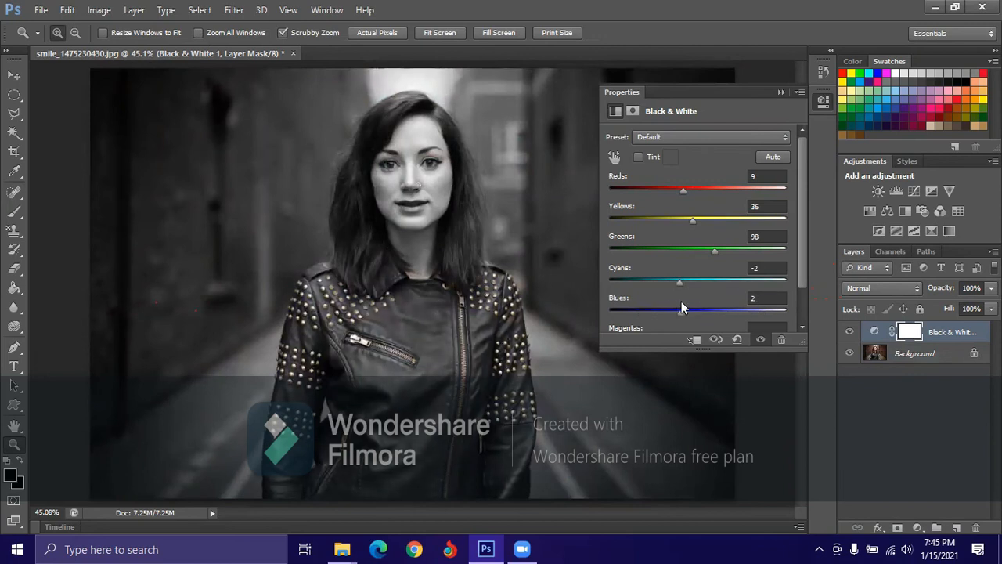
click(780, 92)
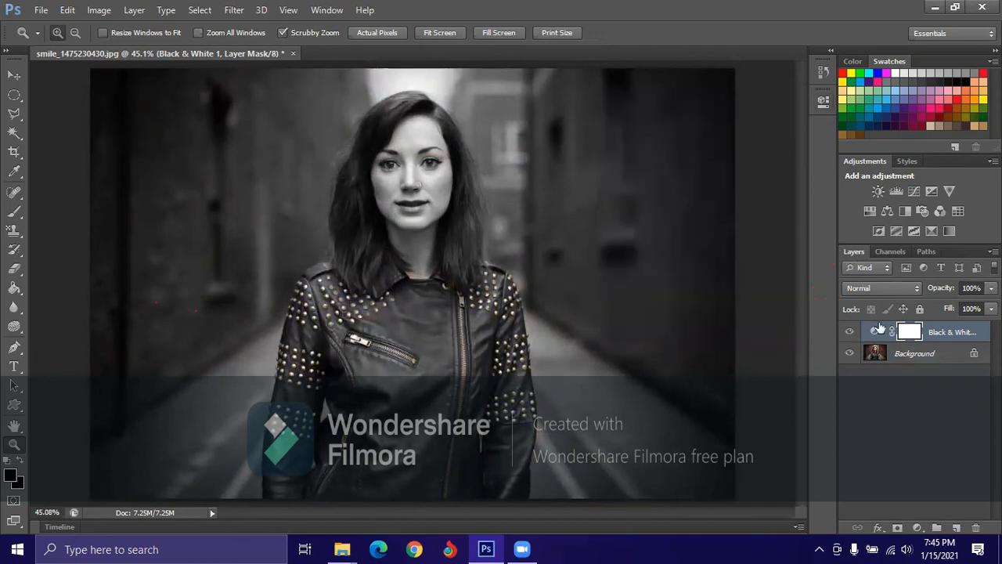
drag(893, 339, 975, 527)
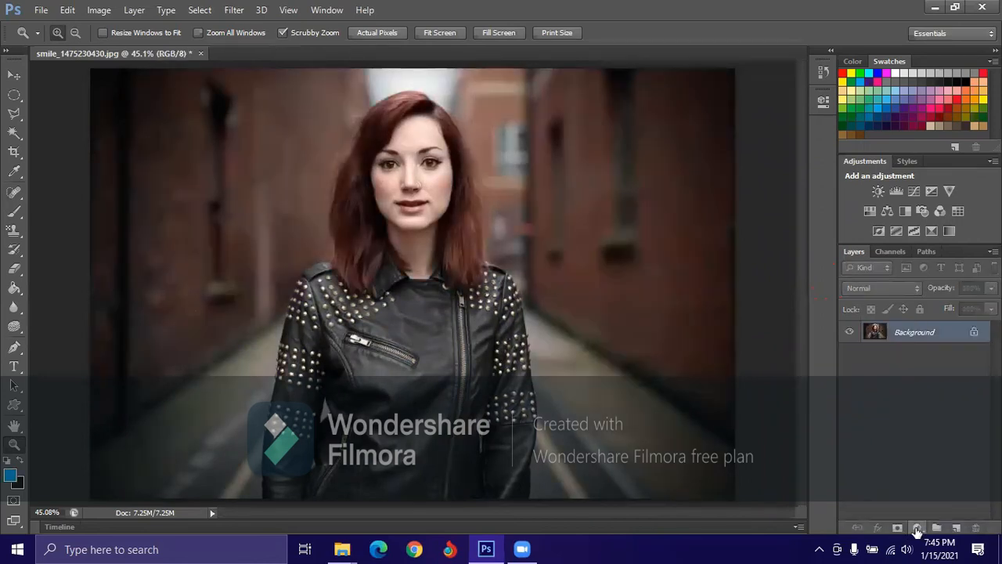
- Add a Color Balance adjustment layer and try stronger midtone shifts, ending at Cyan-Red +11, Magenta-Green +11 and Yellow-Blue -29
click(917, 530)
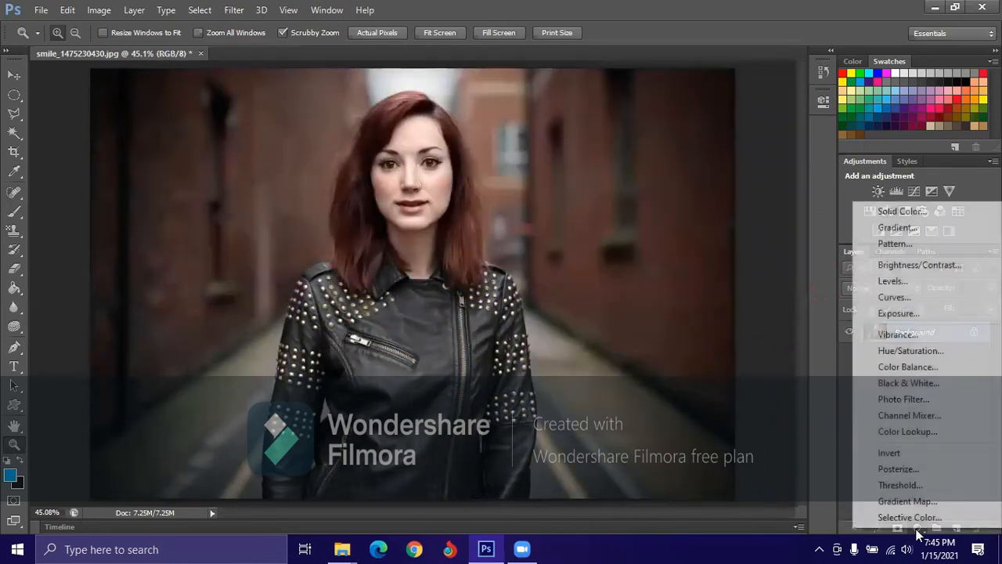
click(886, 368)
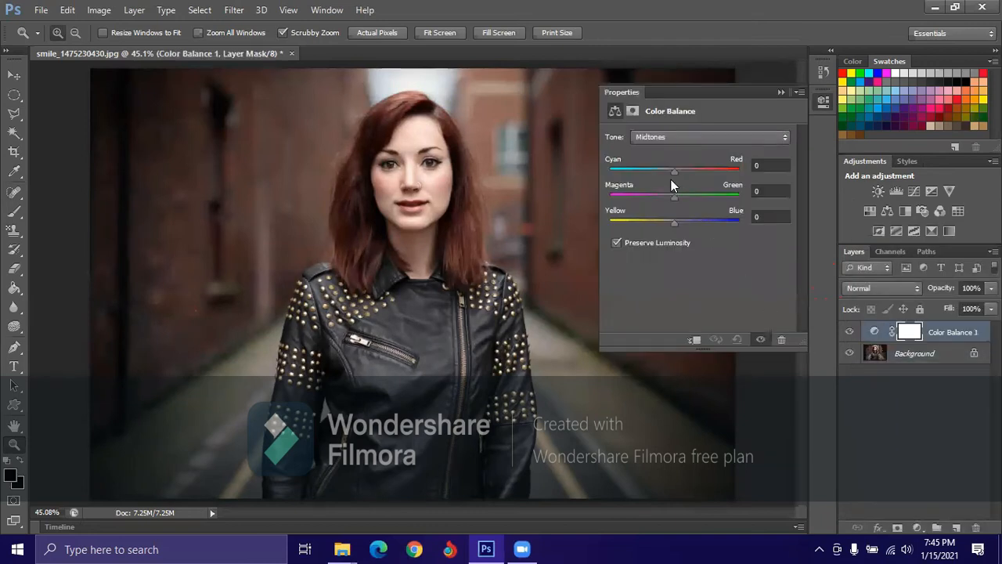
drag(675, 172, 723, 185)
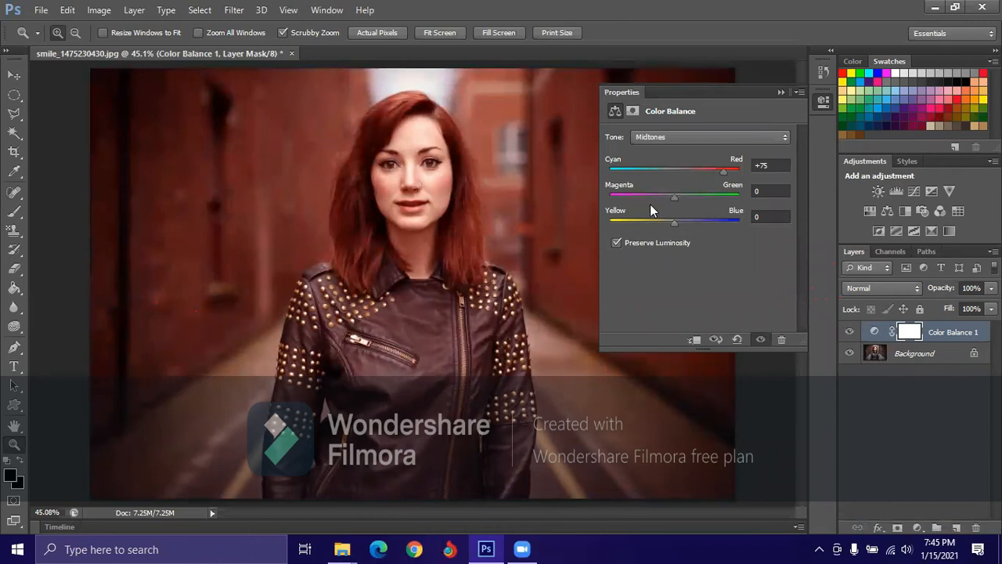
drag(675, 197, 651, 235)
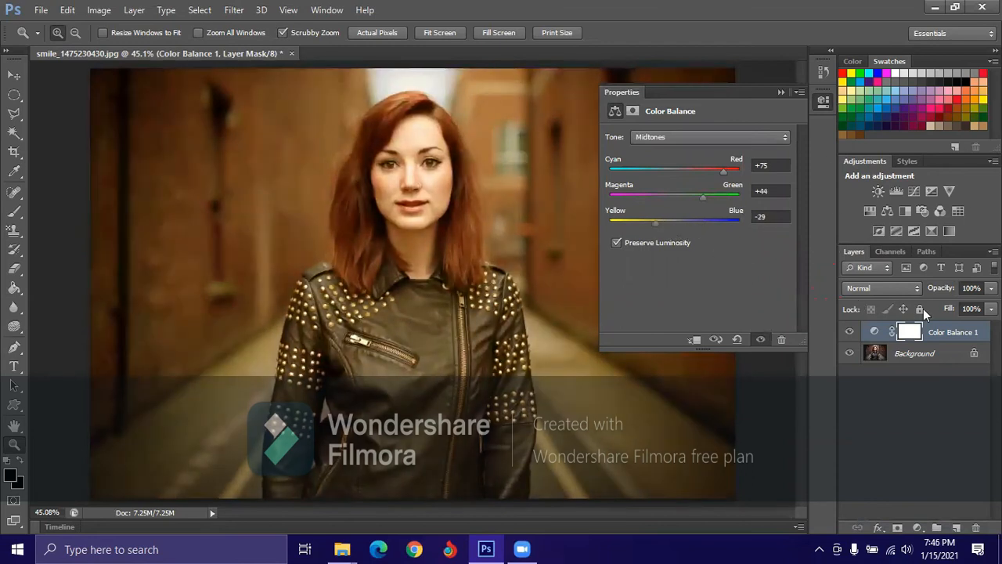
drag(722, 173, 681, 196)
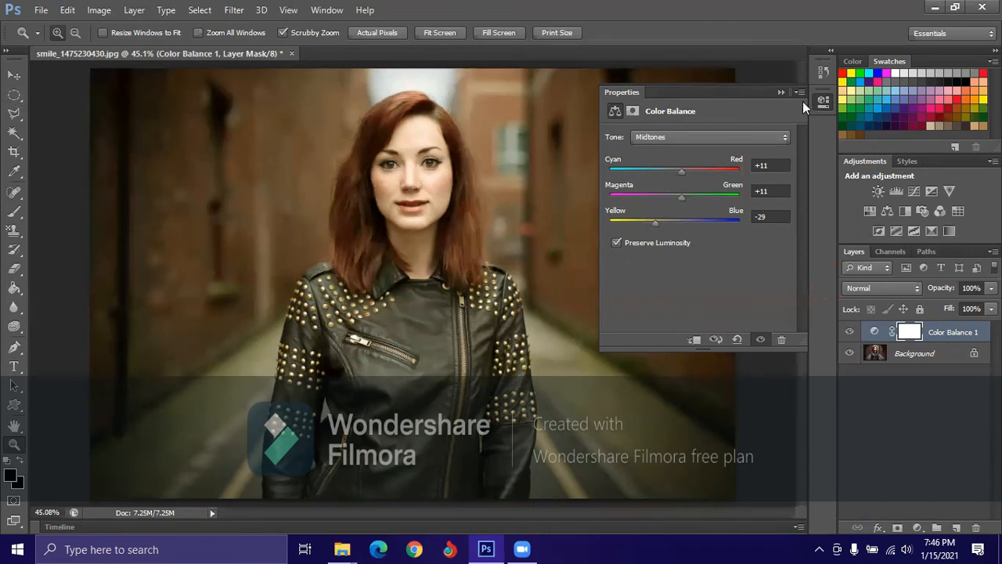
- Adjust the Color Balance shadows, trying Cyan-Red +30 and ending at Cyan-Red -42, Magenta-Green -37 and Yellow-Blue +19
click(718, 133)
click(693, 149)
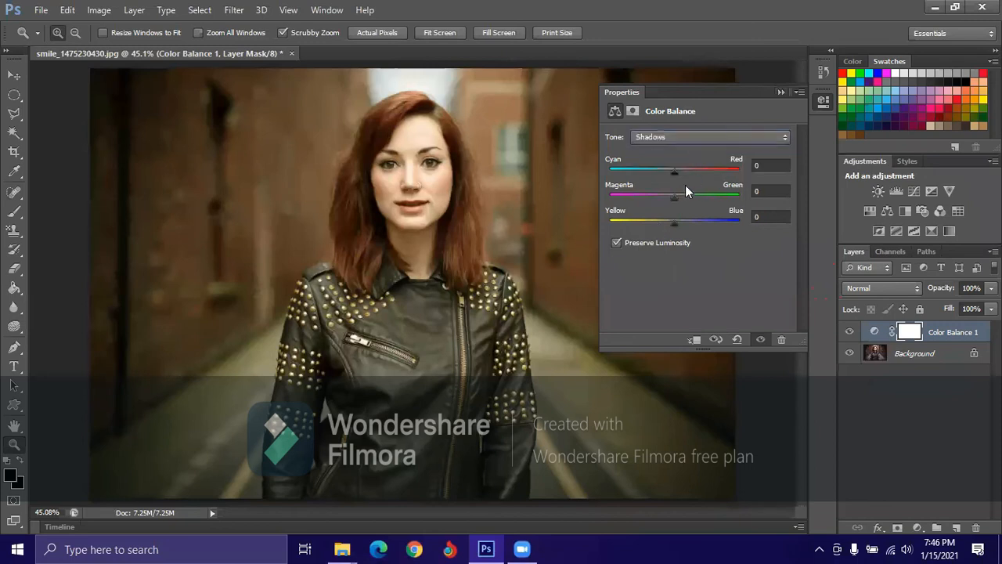
drag(675, 170, 690, 183)
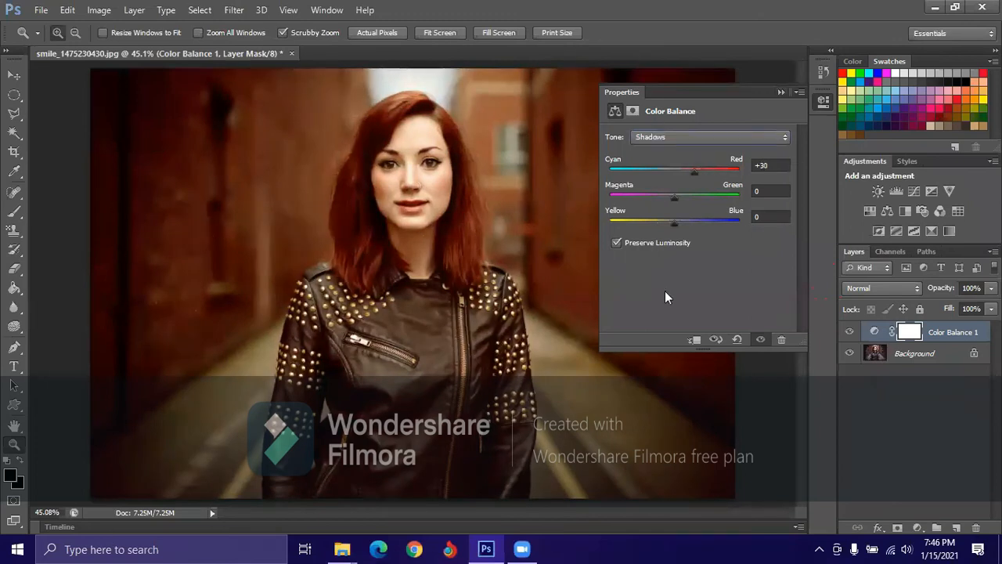
drag(693, 171, 687, 227)
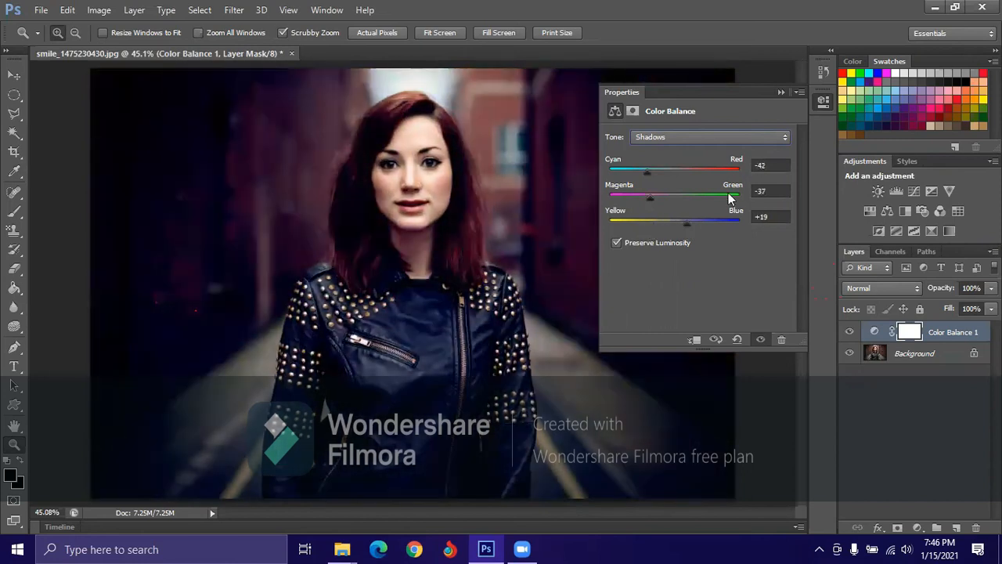
- Delete the Color Balance layer's mask and the adjustment layer itself
click(780, 92)
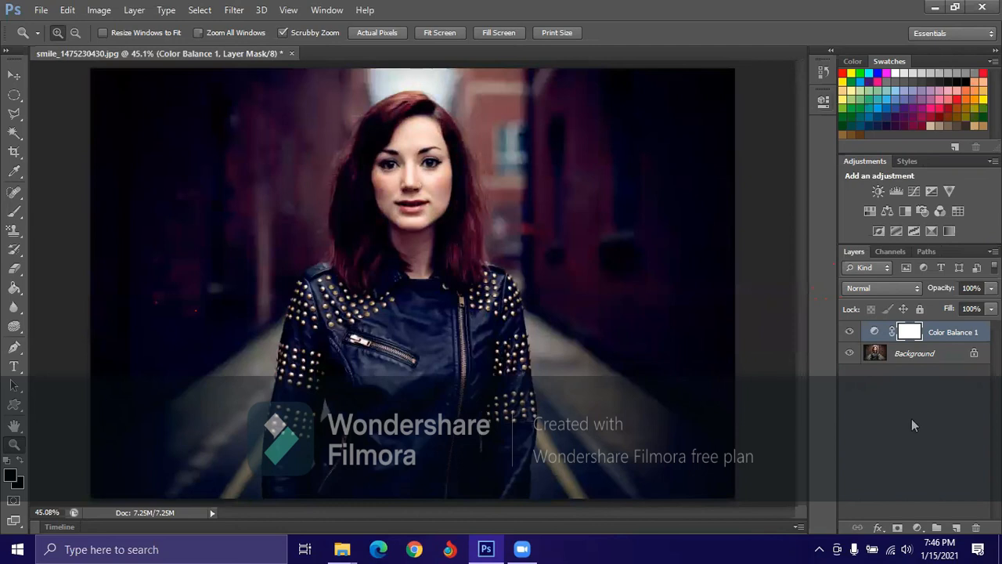
drag(908, 332, 976, 527)
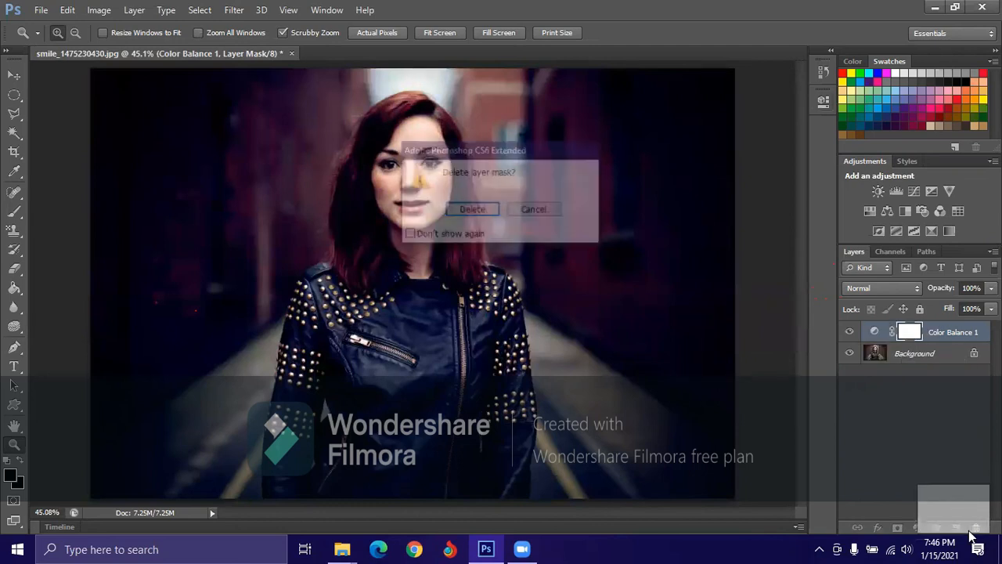
click(465, 209)
drag(898, 330, 975, 528)
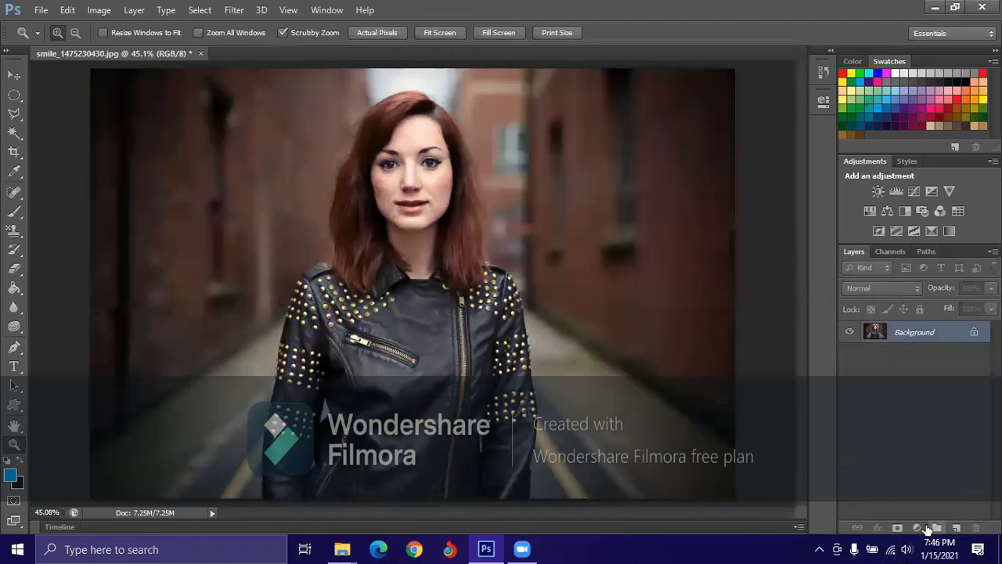
- Add a Hue/Saturation adjustment layer and try various shifts, including hue +17 and saturation -40, ending at hue +6 and saturation +1
click(917, 528)
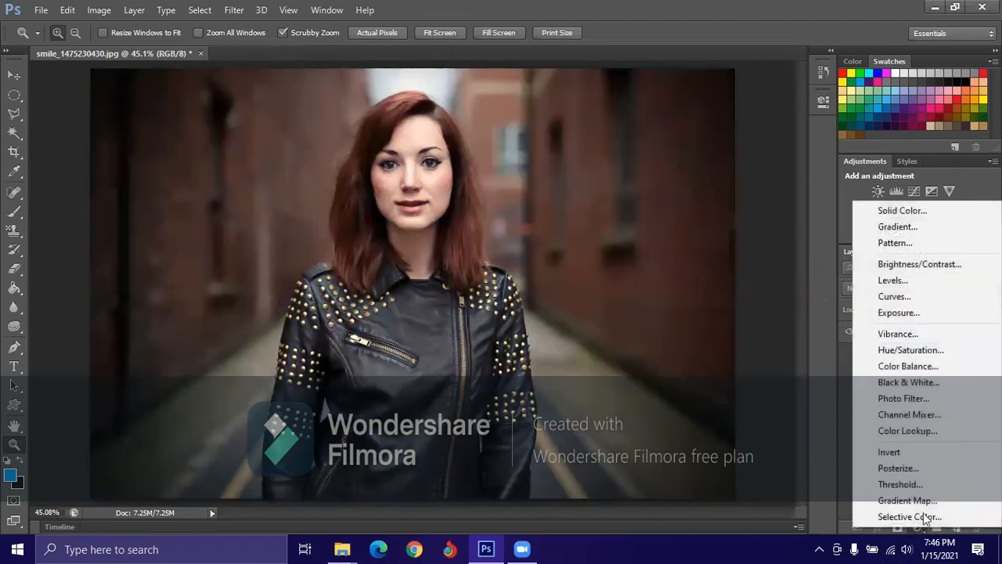
click(889, 352)
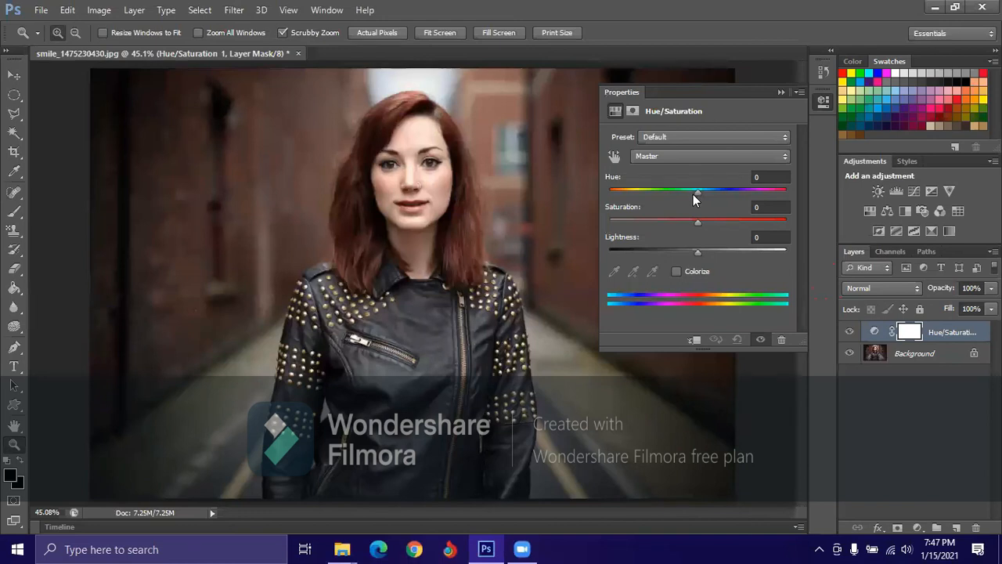
drag(698, 196, 604, 195)
drag(679, 191, 698, 203)
mouse_move(698, 191)
mouse_down()
mouse_move(631, 193)
mouse_move(747, 197)
mouse_move(660, 206)
mouse_move(615, 197)
mouse_move(699, 201)
mouse_up()
mouse_move(700, 205)
mouse_down()
mouse_move(712, 203)
mouse_move(700, 220)
mouse_move(752, 223)
mouse_move(691, 218)
mouse_move(698, 222)
mouse_up()
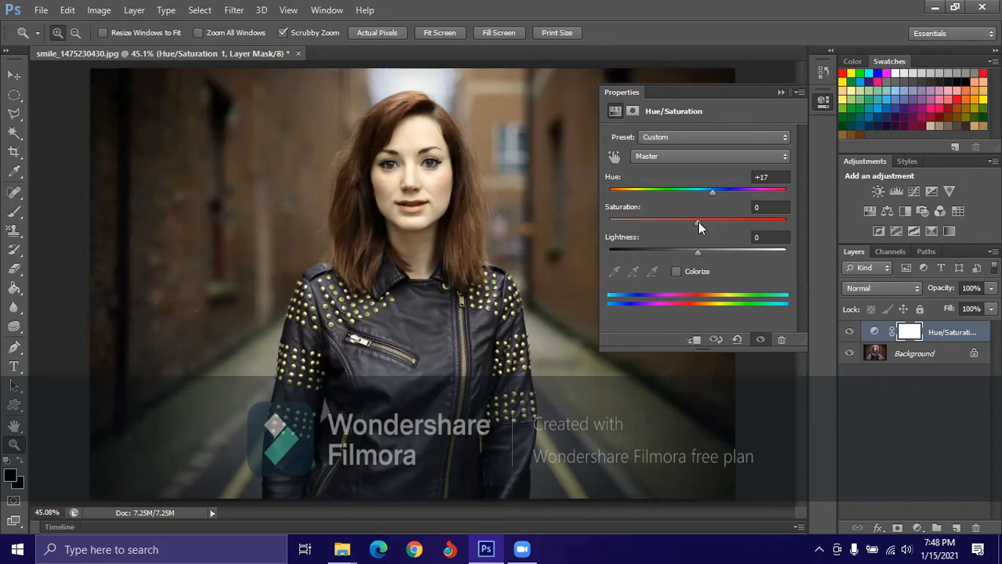
drag(698, 221, 662, 233)
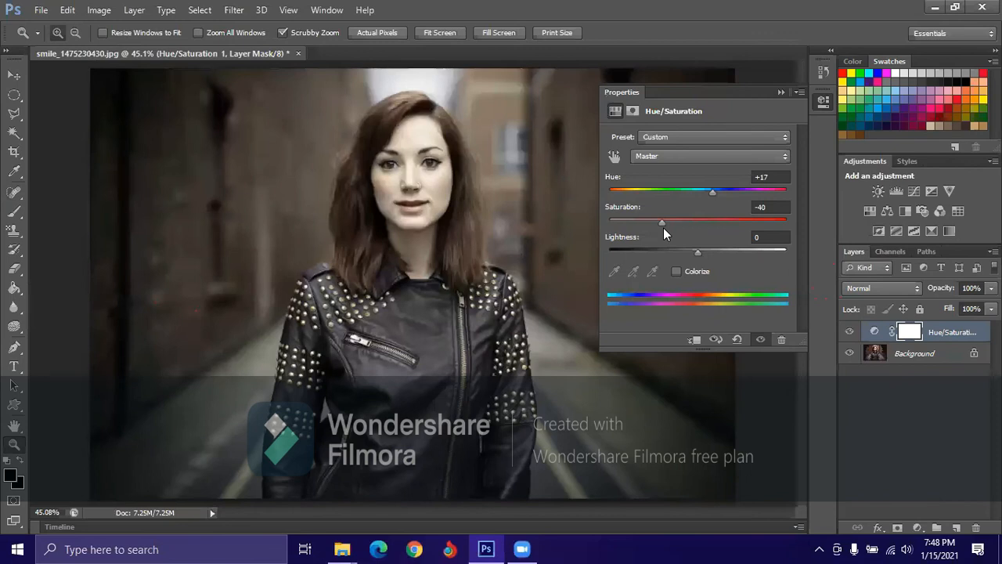
drag(663, 223, 701, 198)
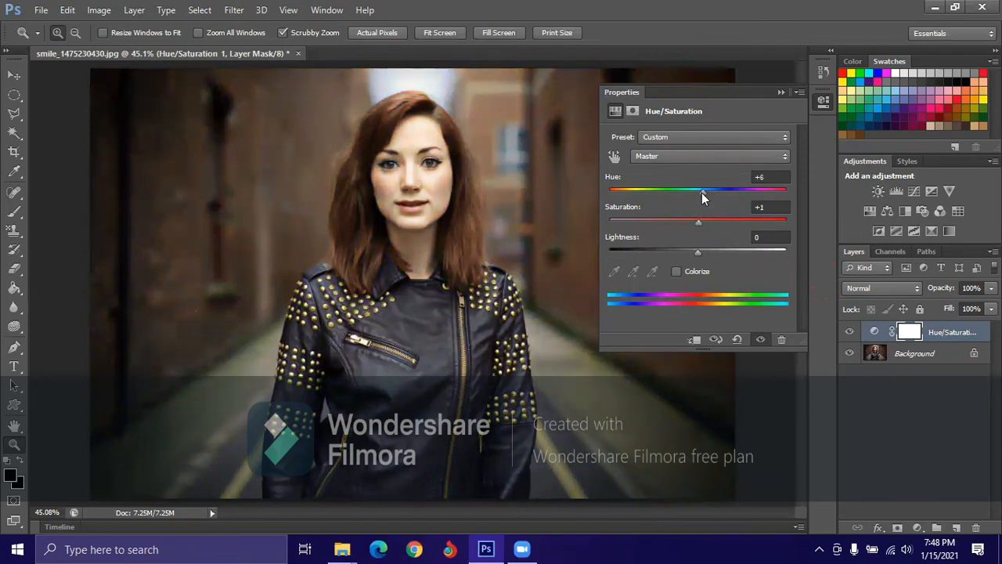
- Close the Hue/Saturation settings and delete that adjustment layer's mask
click(779, 93)
mouse_move(912, 328)
mouse_down()
mouse_move(923, 341)
mouse_move(917, 335)
mouse_up()
drag(932, 415, 973, 529)
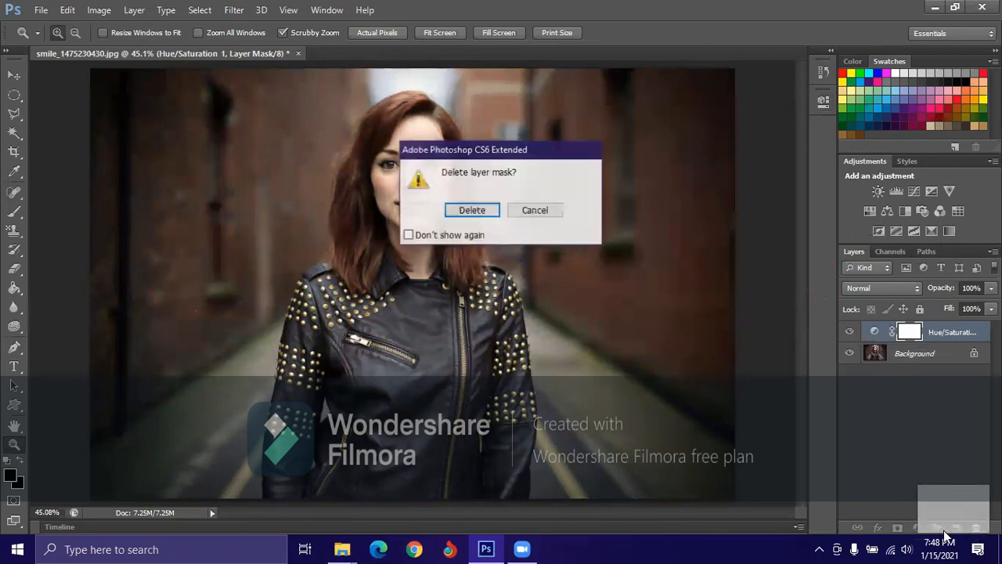
click(472, 210)
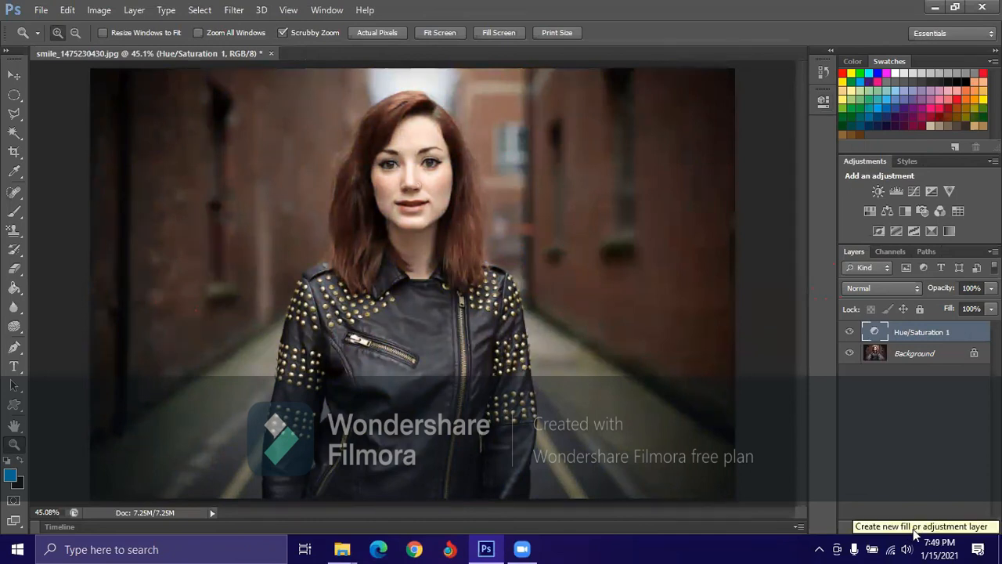
- Add a Vibrance adjustment layer and delete the Hue/Saturation layer beneath it
click(912, 529)
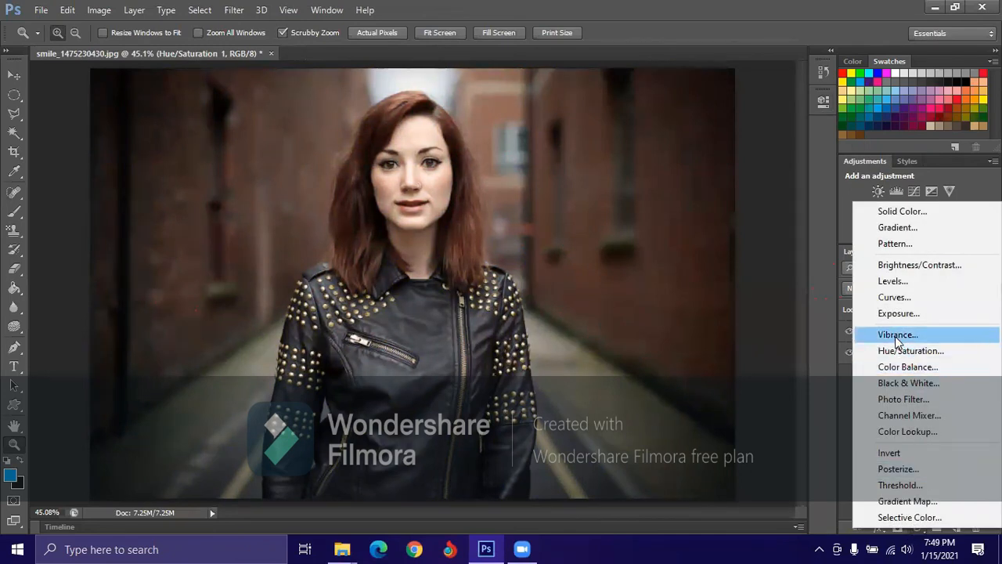
click(897, 335)
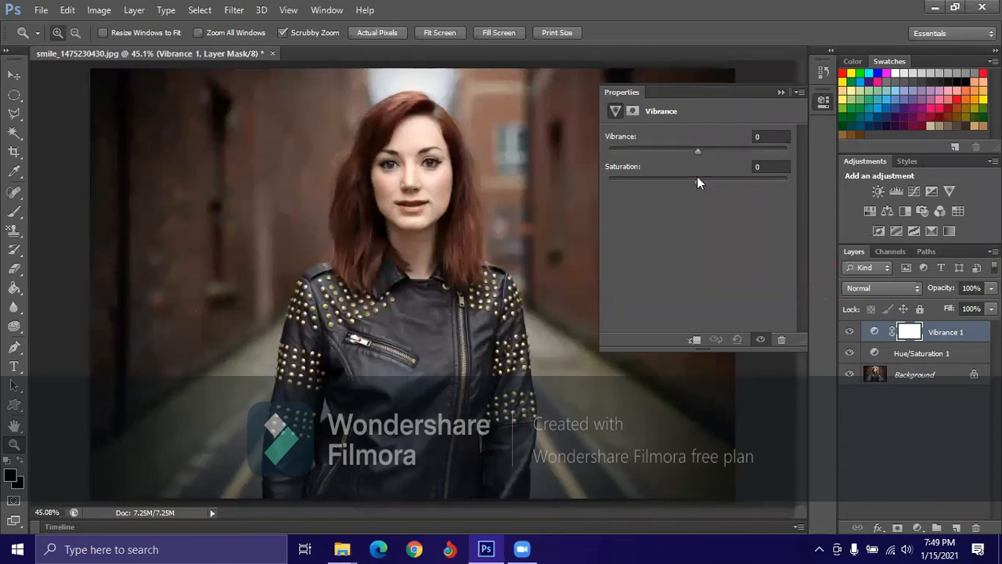
drag(905, 353, 975, 527)
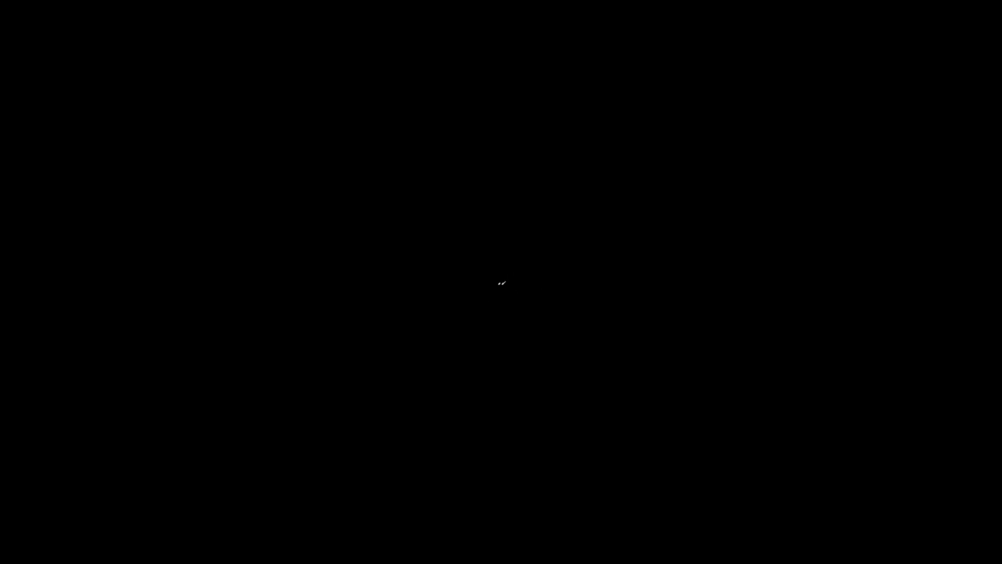